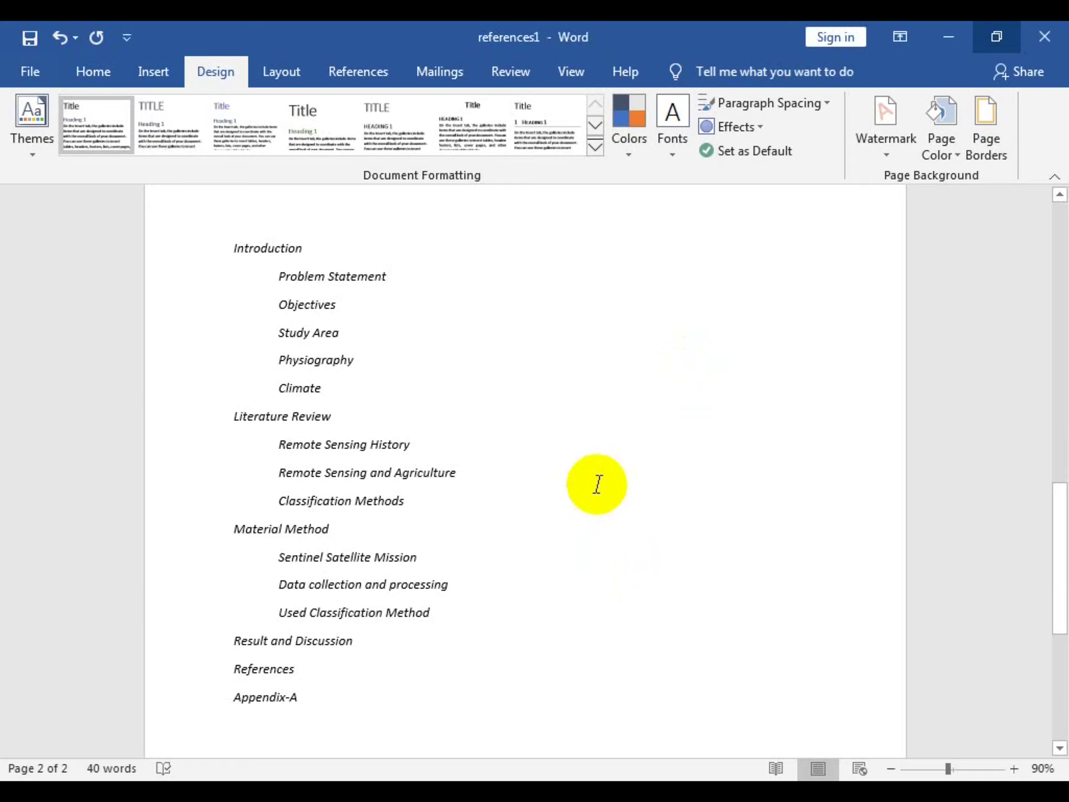
Step: Add a new 'Sampling methods' line directly below Problem Statement in the outline
scroll(596, 487, "up", 2)
scroll(597, 483, "up", 3)
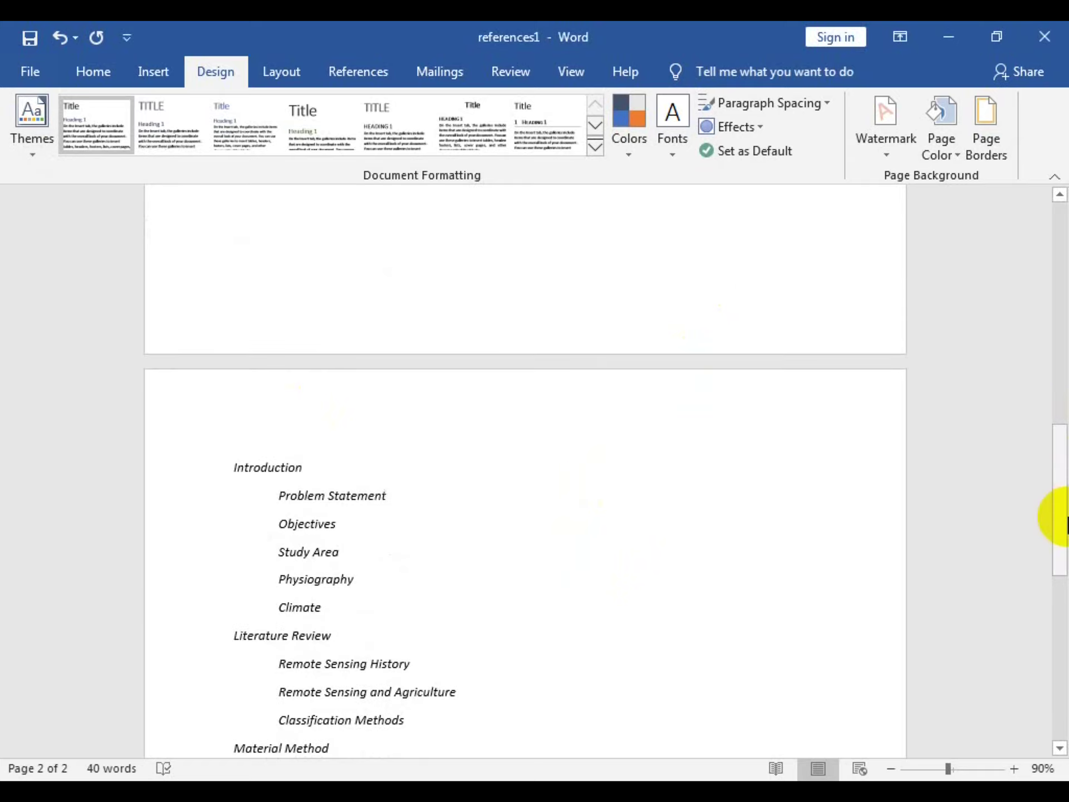
mouse_move(1060, 512)
left_mouse_down()
mouse_move(1063, 287)
mouse_move(1058, 299)
left_mouse_up()
left_click(351, 434)
mouse_move(1058, 353)
left_mouse_down()
mouse_move(1064, 341)
mouse_move(1063, 563)
left_mouse_up()
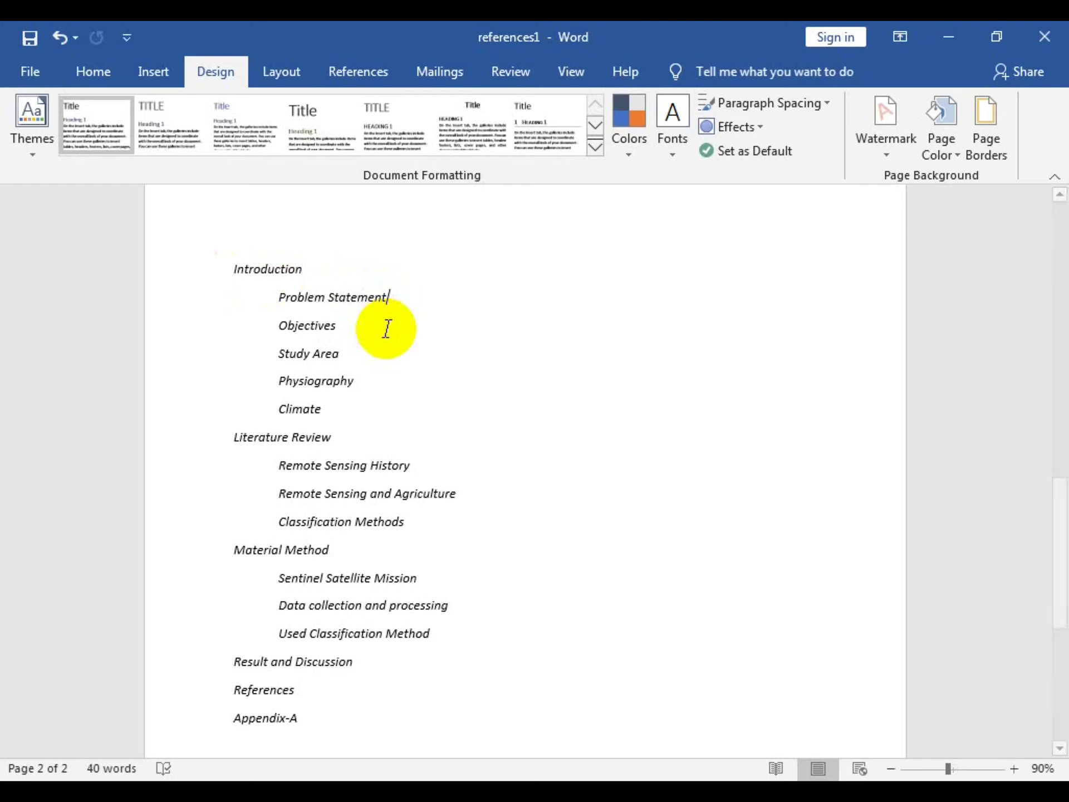
key("Return")
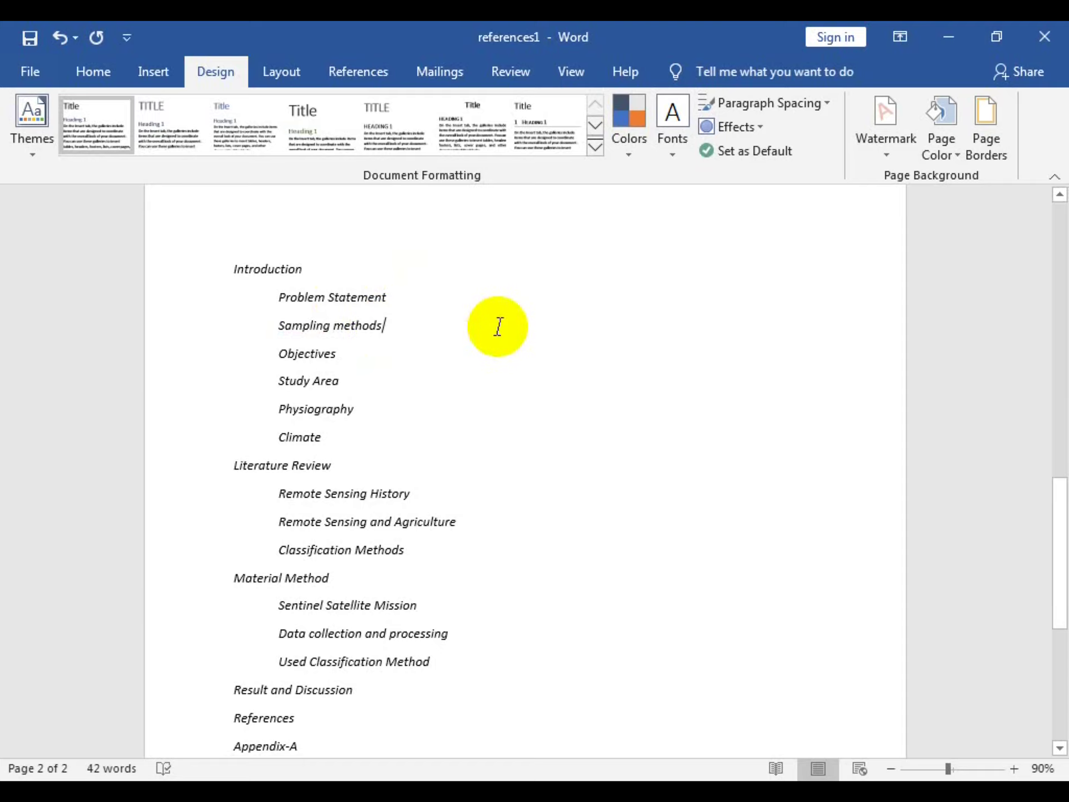
scroll(498, 327, "up", 1)
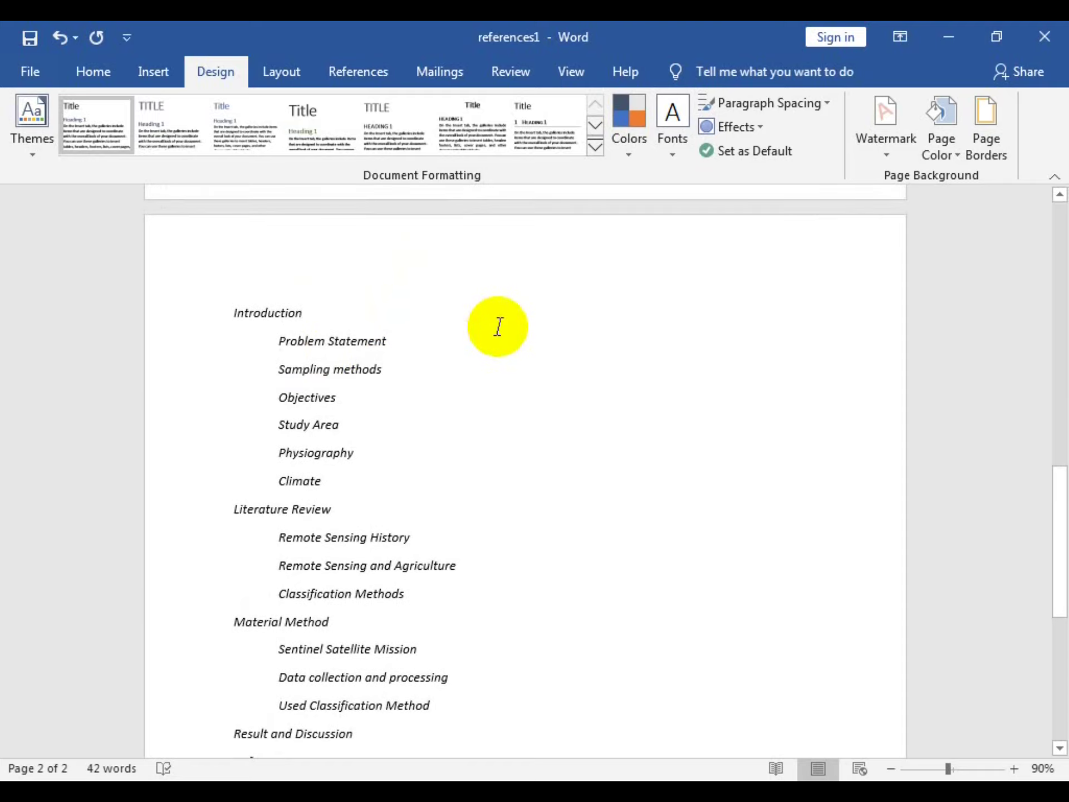
Step: Style Introduction as Heading 1 and Problem Statement as Heading 2
left_click(234, 315)
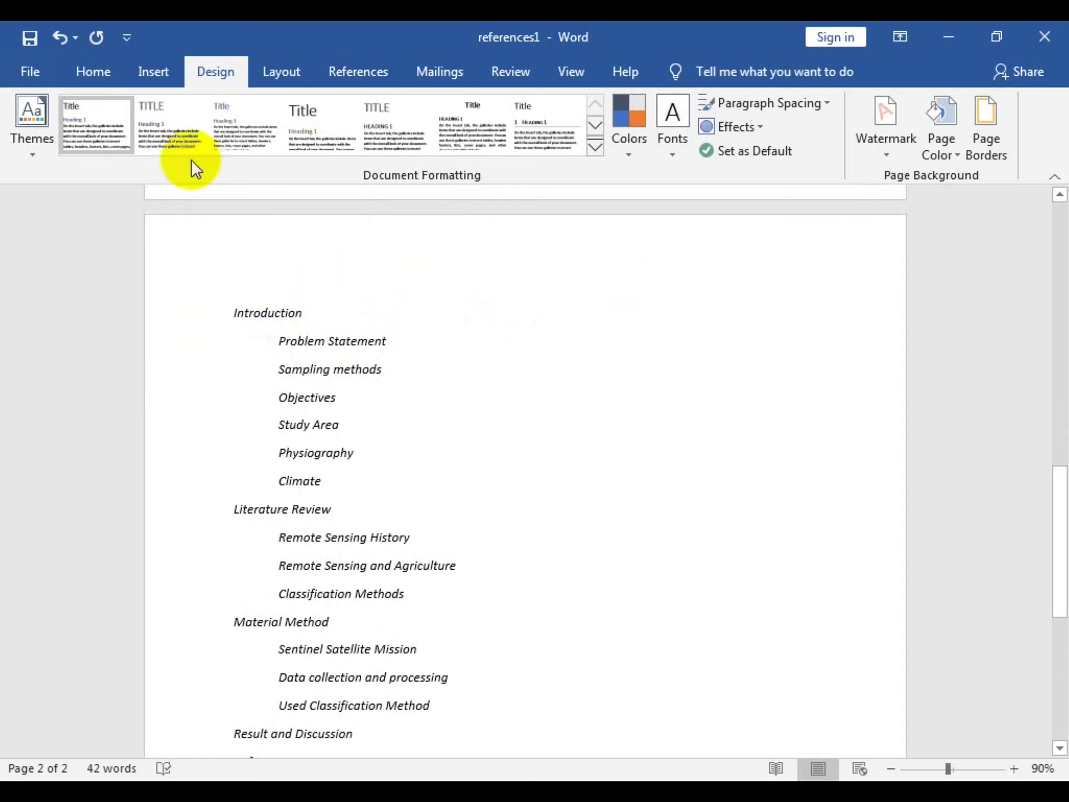
left_click(88, 75)
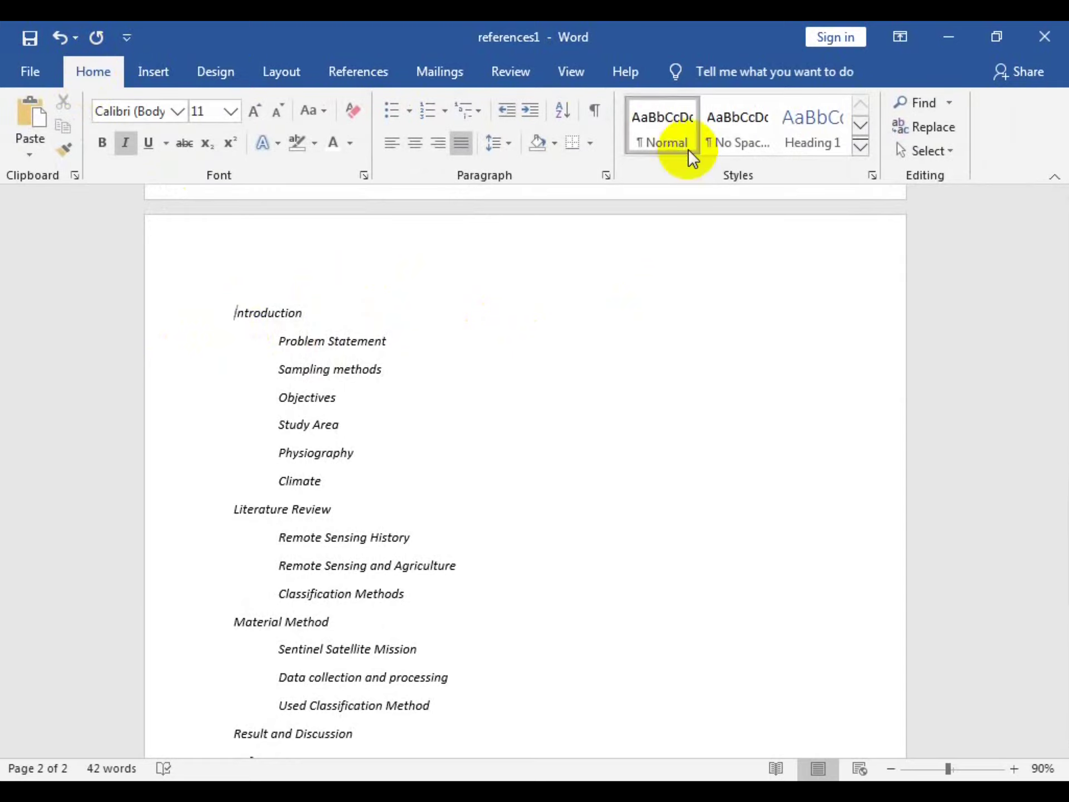
left_click(813, 129)
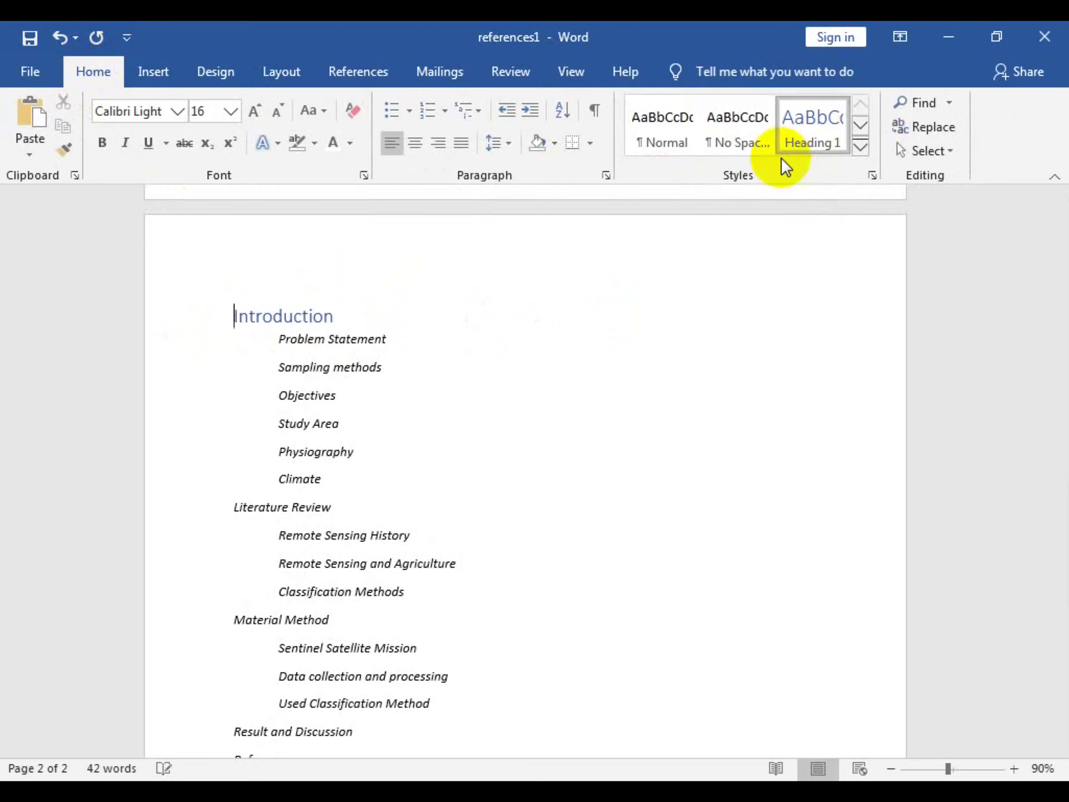
left_click(278, 339)
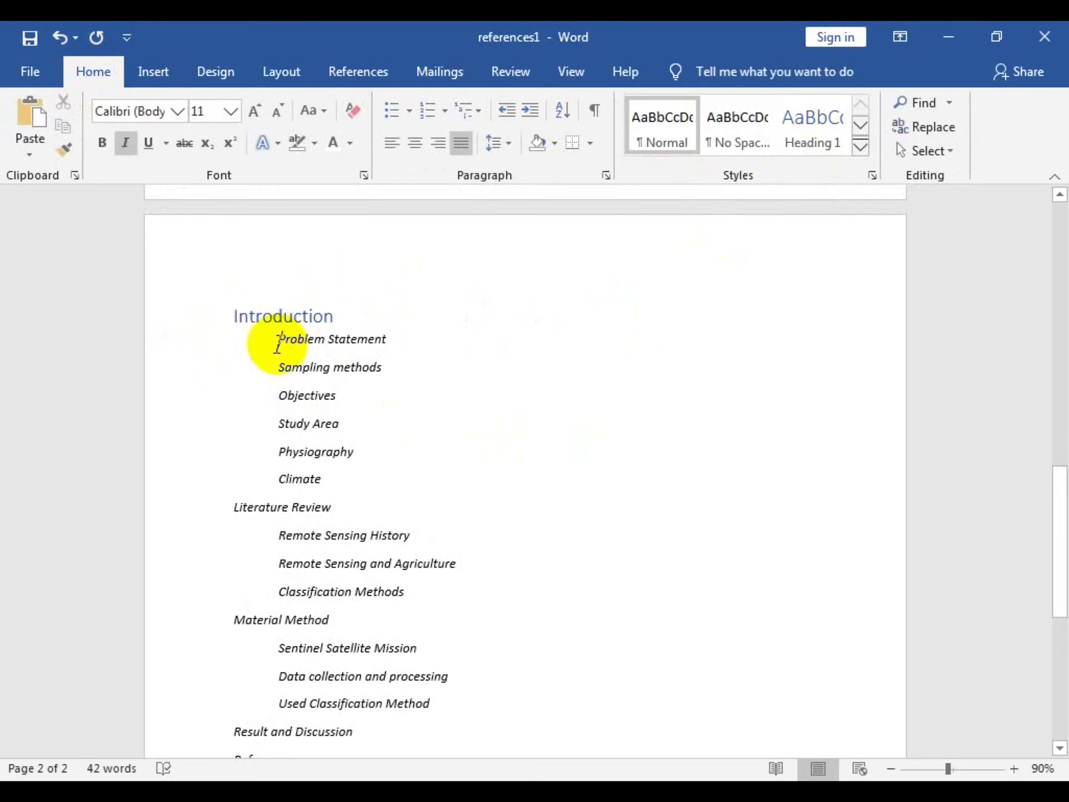
left_click(864, 145)
left_click(865, 146)
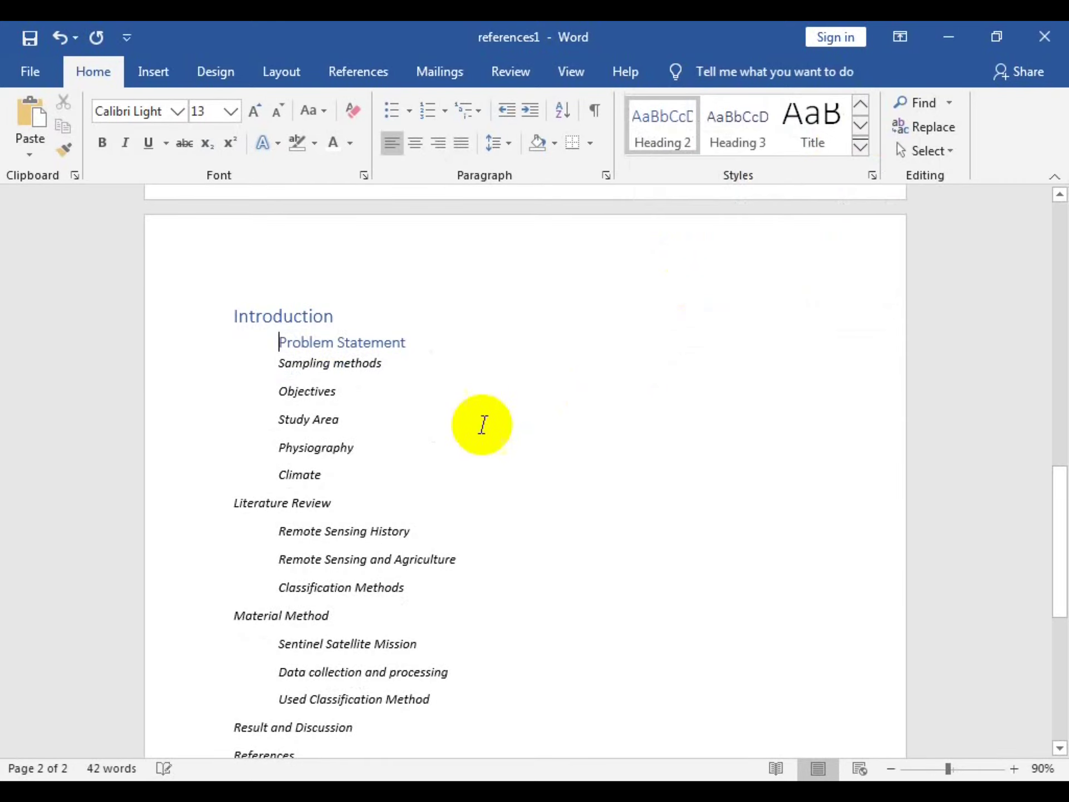
Step: Make Sampling methods Heading 3 and Objectives through Climate Heading 2
left_click(278, 366)
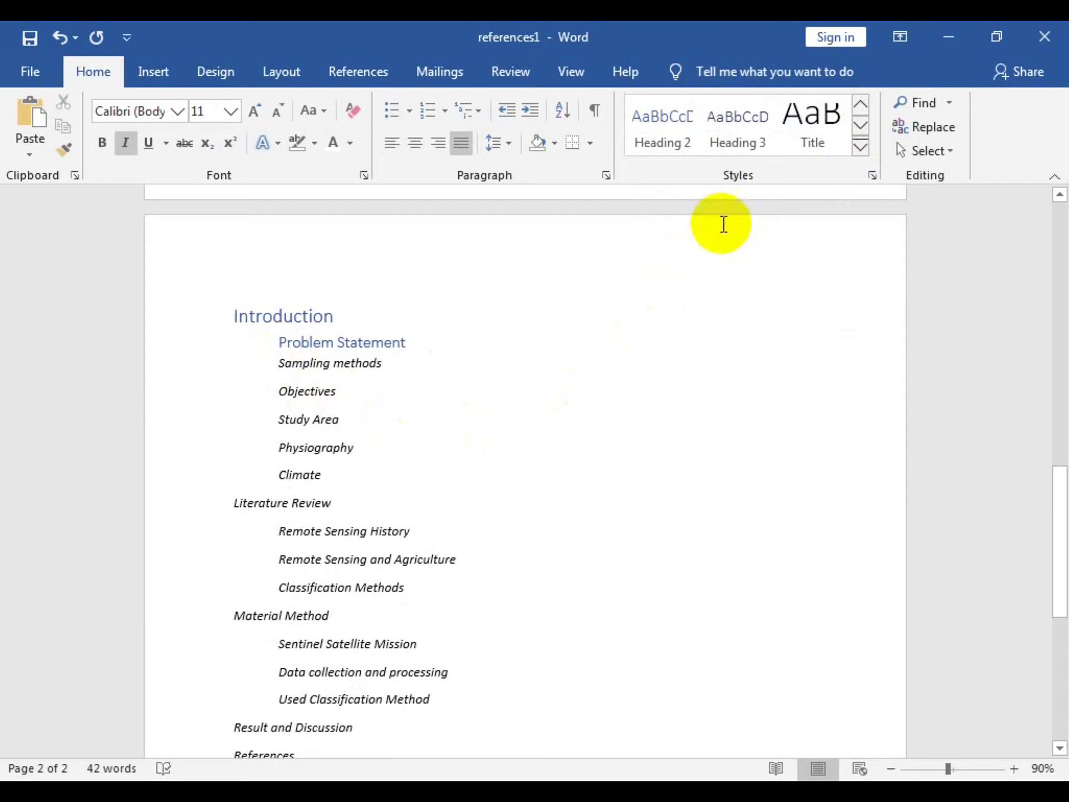
left_click(734, 129)
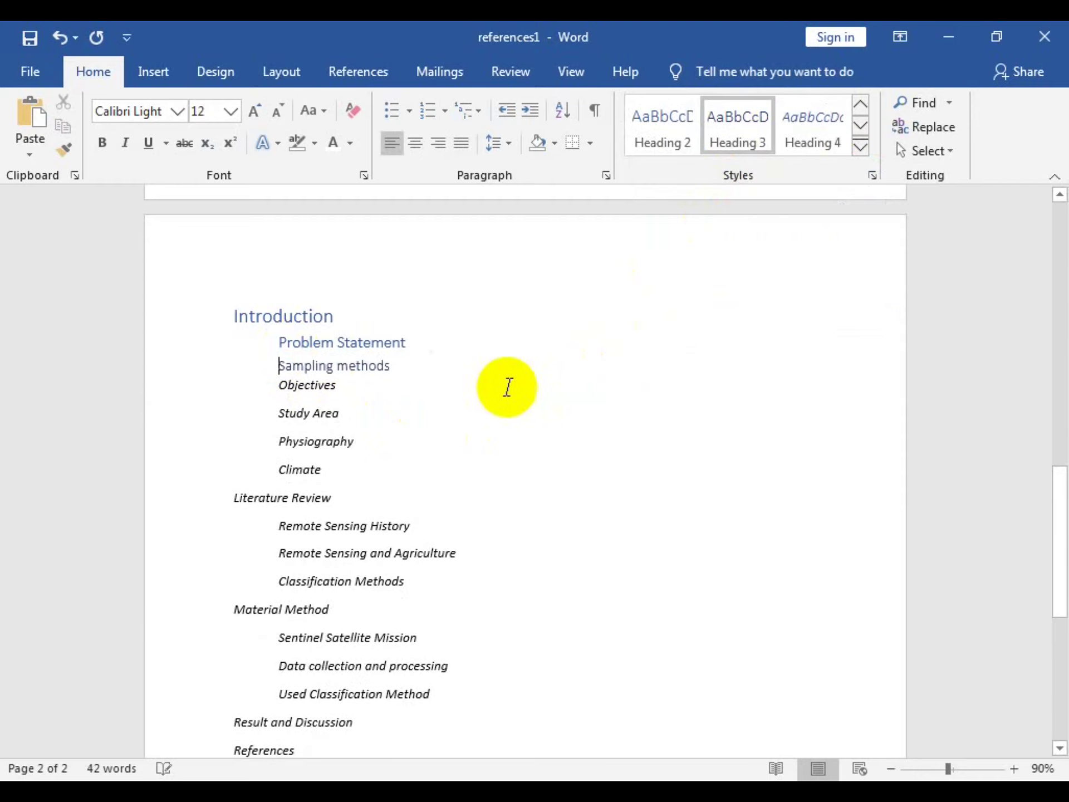
left_click_drag(278, 386, 311, 471)
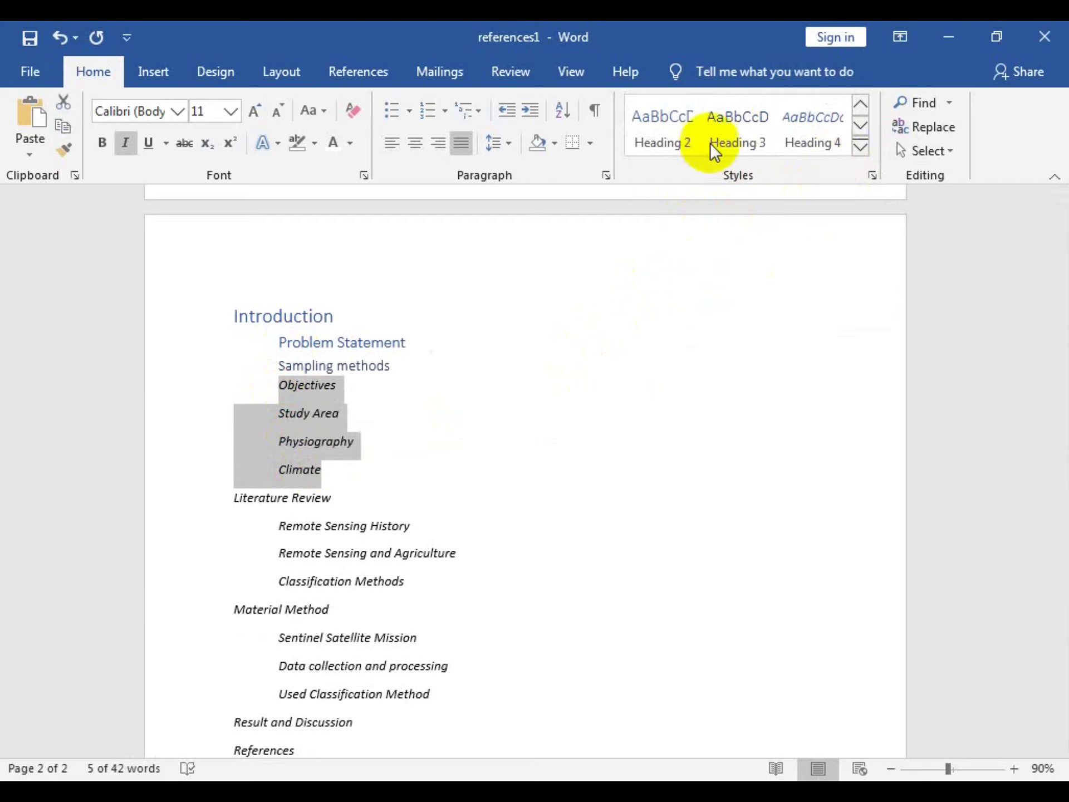
left_click(681, 128)
left_click(240, 538)
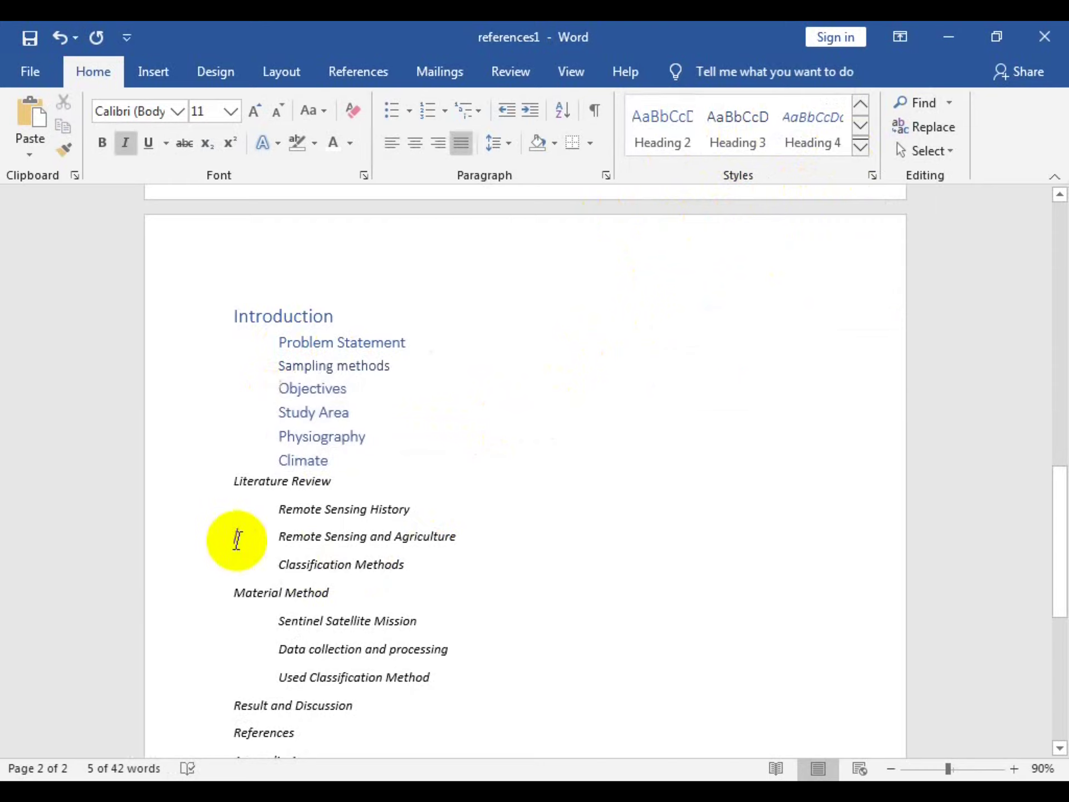
left_click(230, 482)
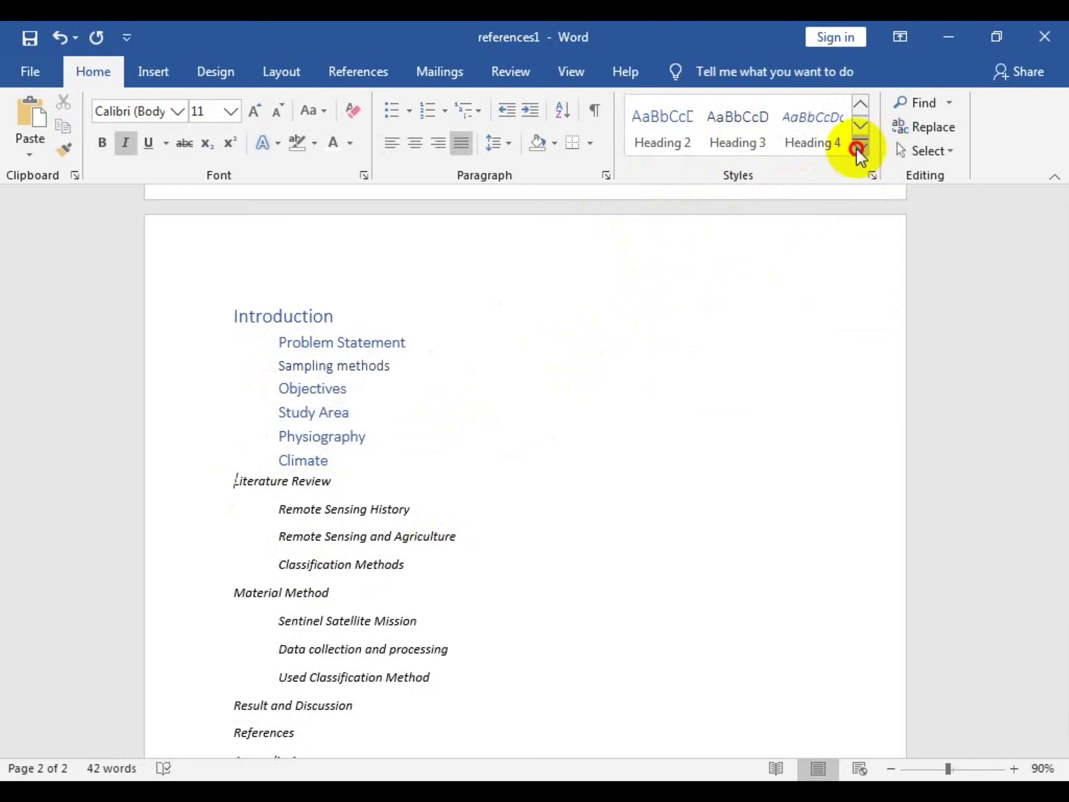
Step: Make Literature Review Heading 1 and its three subtopics, Remote Sensing History through Classification Methods, Heading 2
left_click(860, 147)
left_click(803, 135)
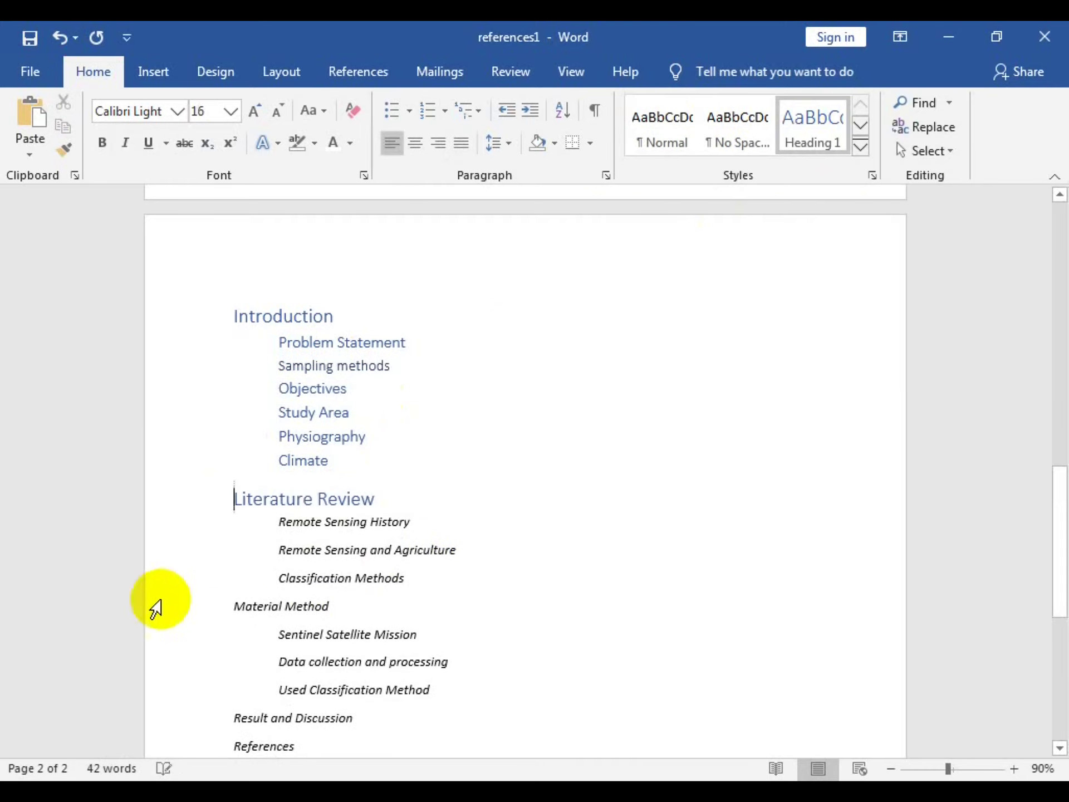
left_click_drag(279, 523, 439, 576)
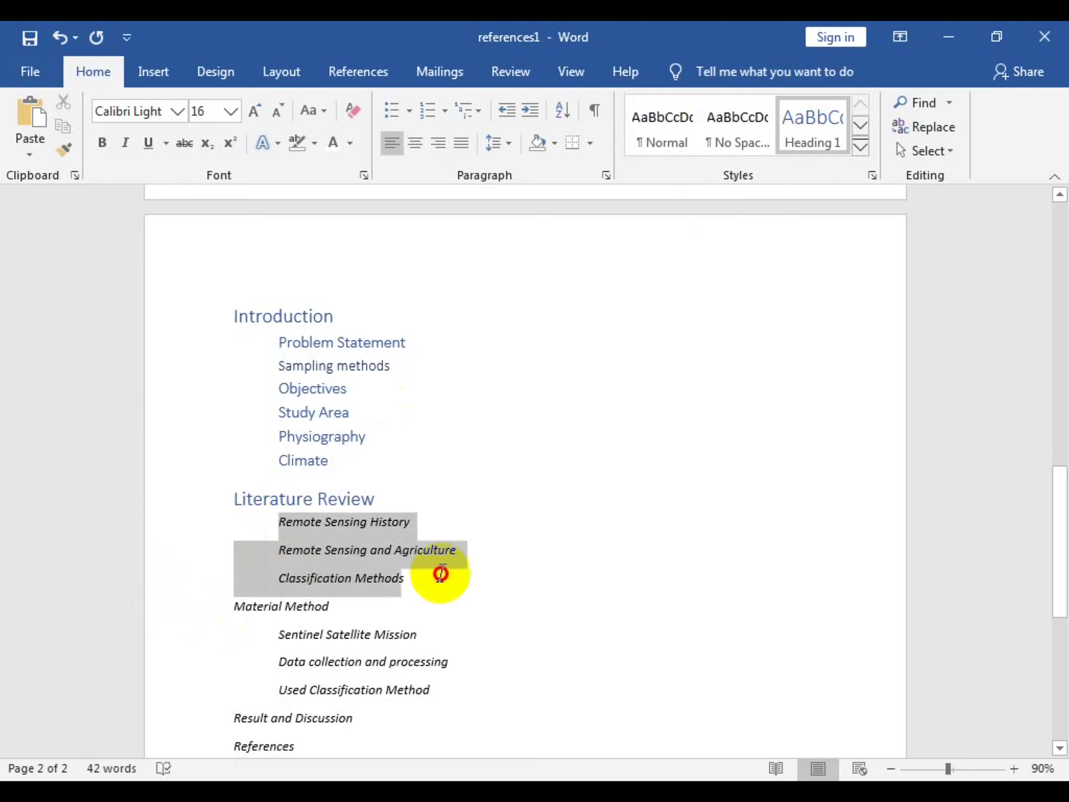
left_click(860, 147)
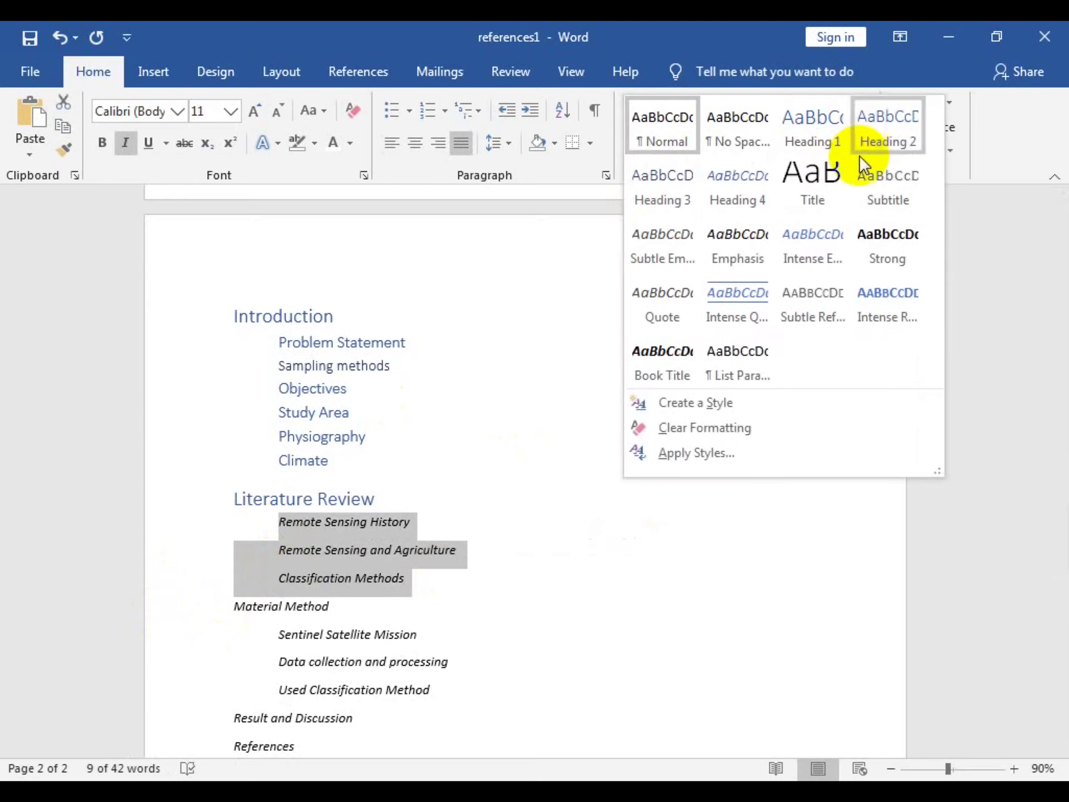
left_click(877, 144)
scroll(575, 512, "down", 3)
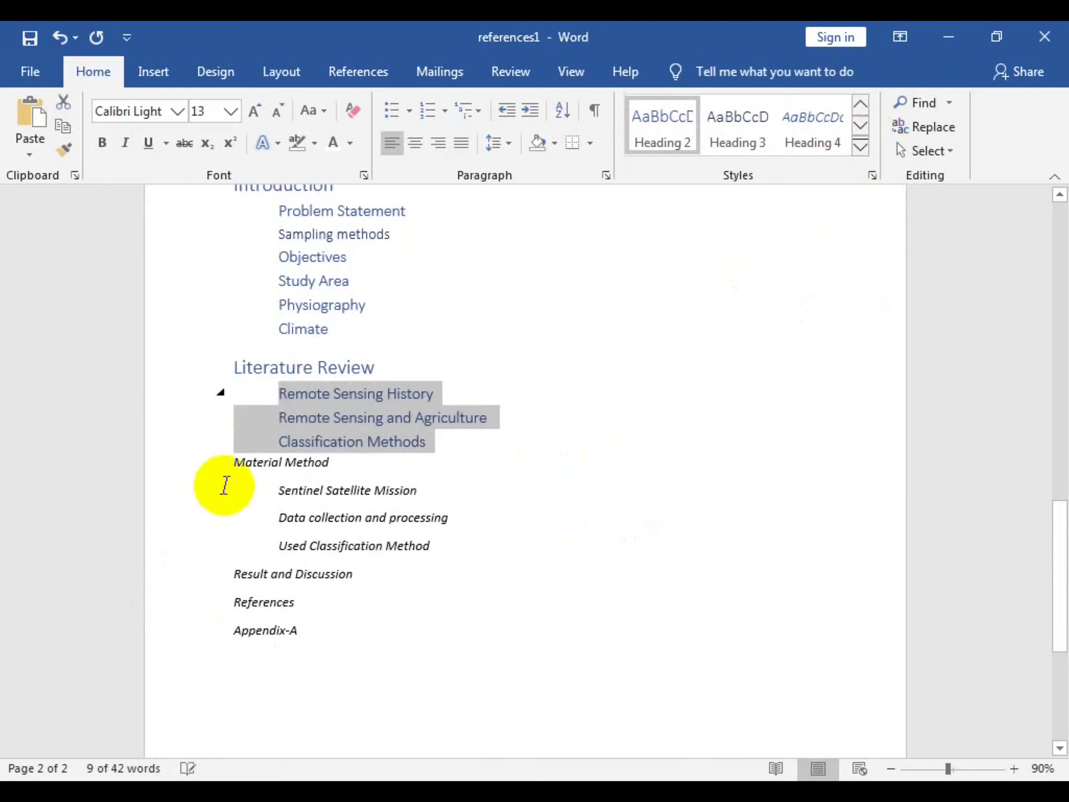
Step: Make Material Method Heading 1 and its three subtopics Heading 2
left_click(235, 462)
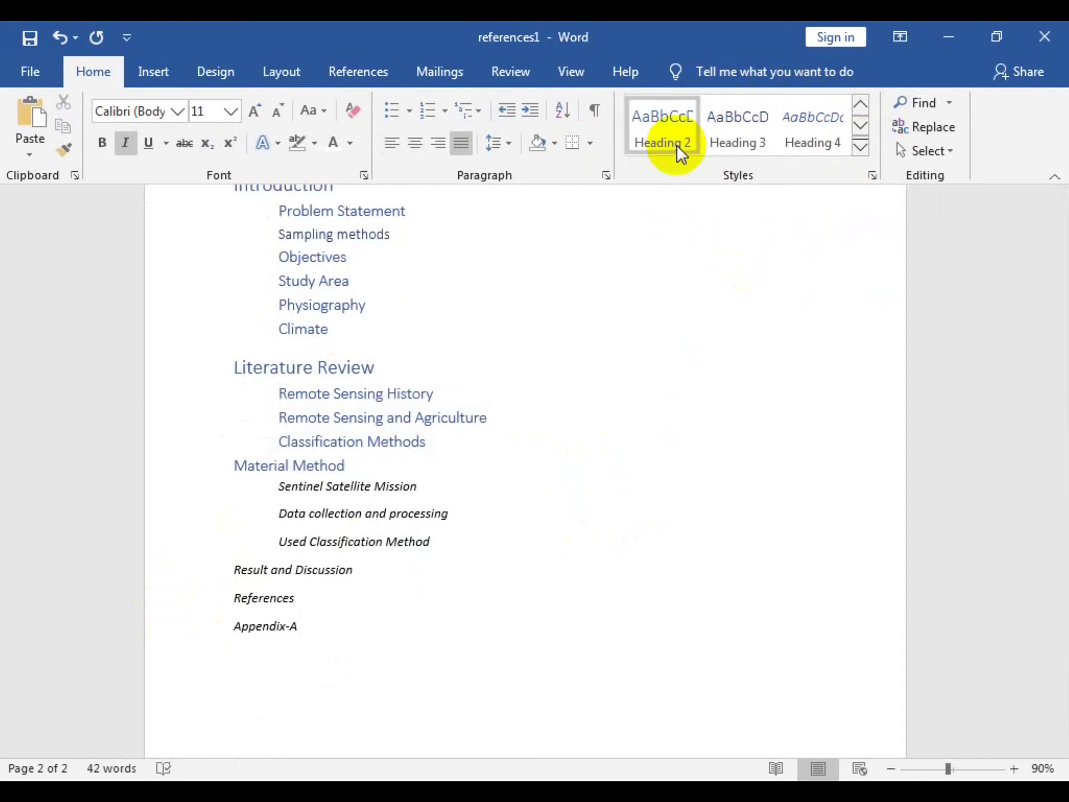
left_click(860, 147)
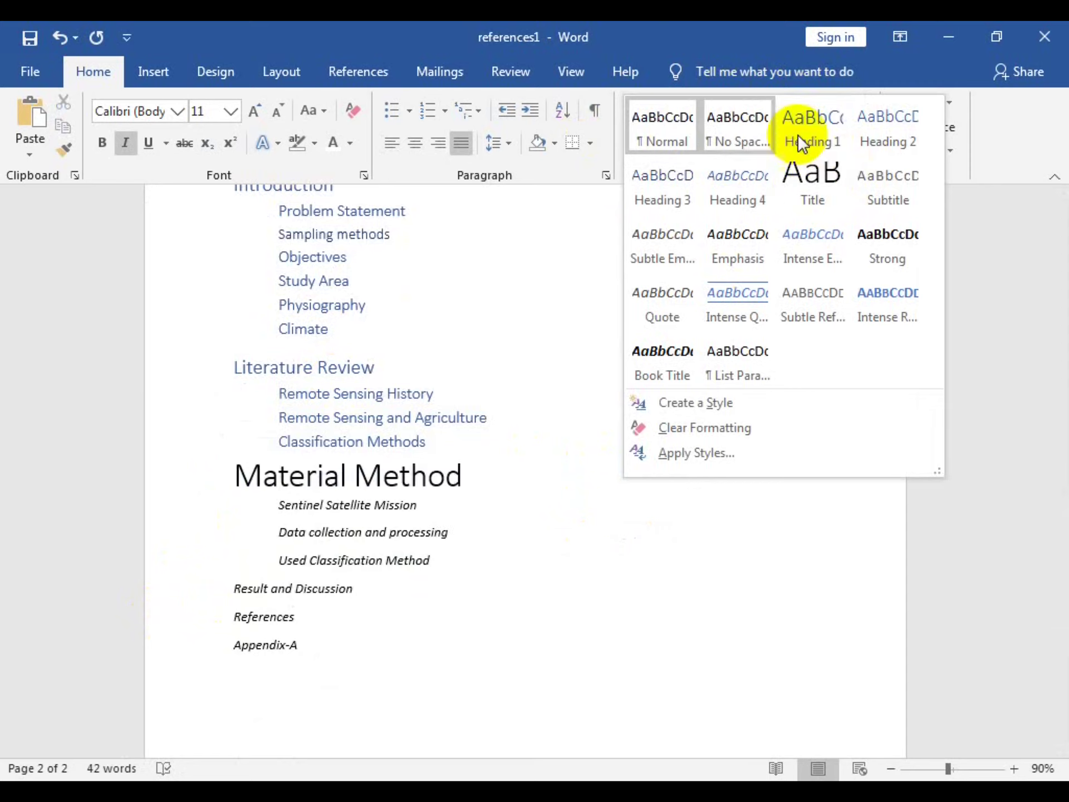
left_click(823, 135)
left_click(824, 136)
mouse_move(272, 503)
left_mouse_down()
mouse_move(353, 546)
mouse_move(434, 560)
left_mouse_up()
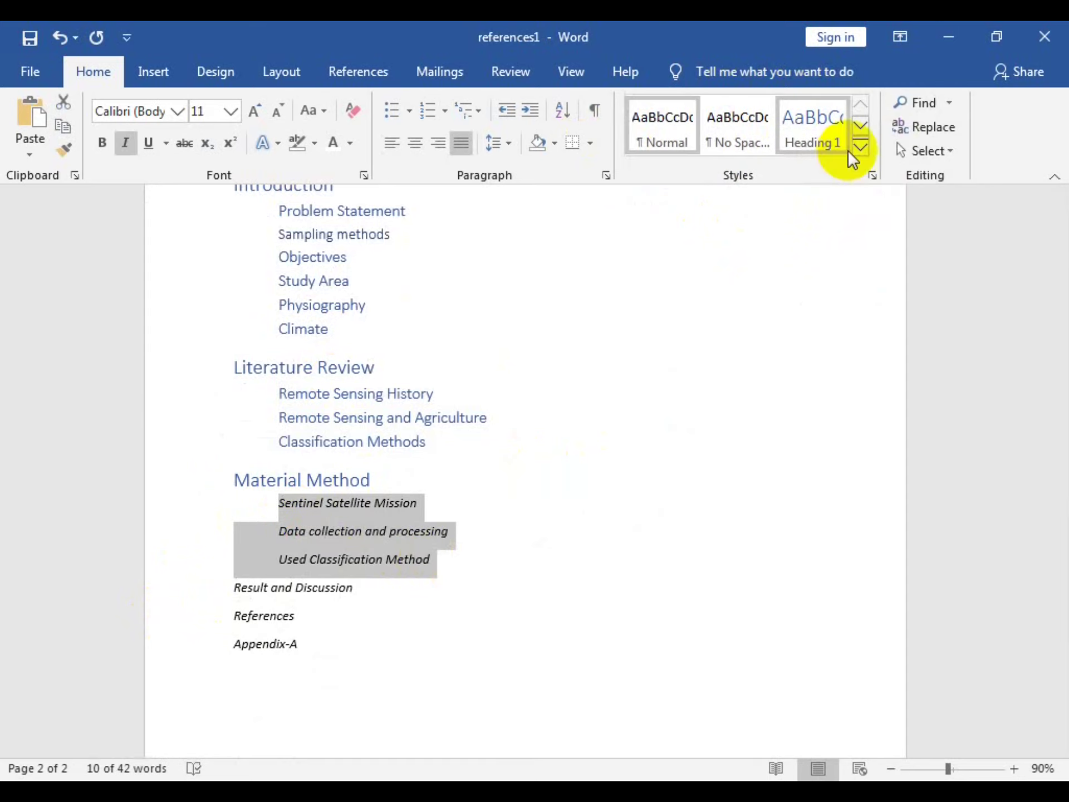
left_click(860, 147)
left_click(887, 124)
scroll(631, 442, "down", 3)
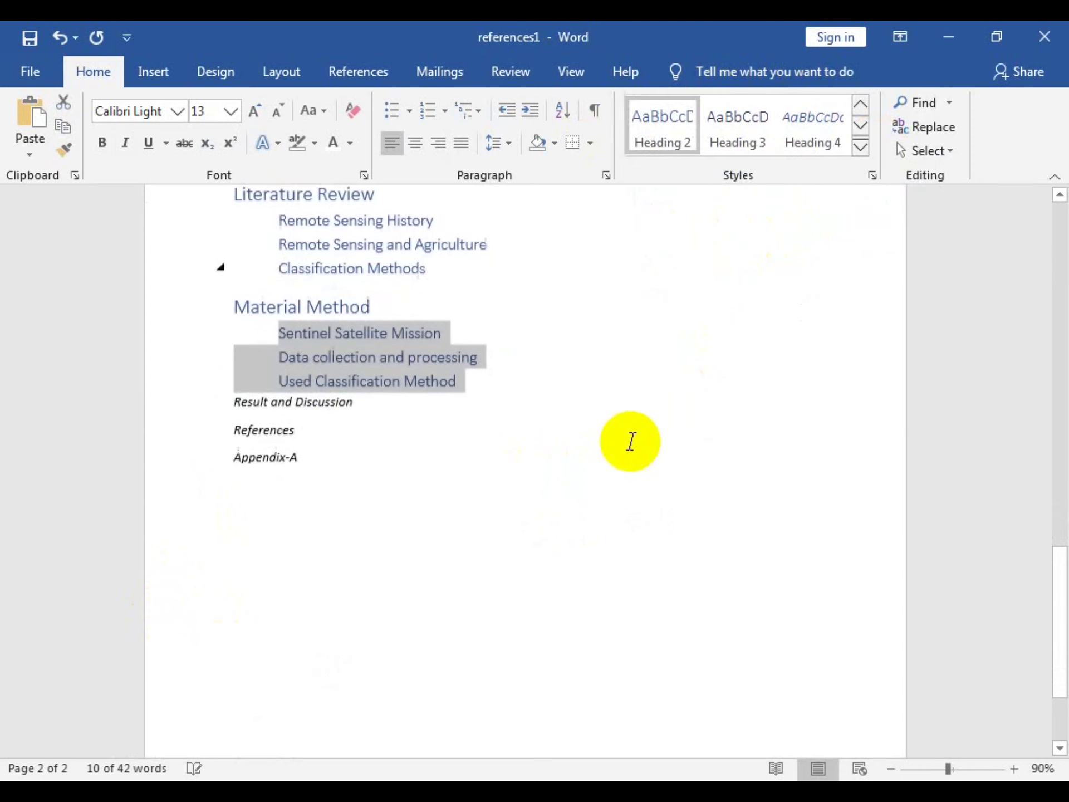
Step: Apply Heading 1 to Result and Discussion, References and Appendix-A
left_click_drag(232, 406, 305, 477)
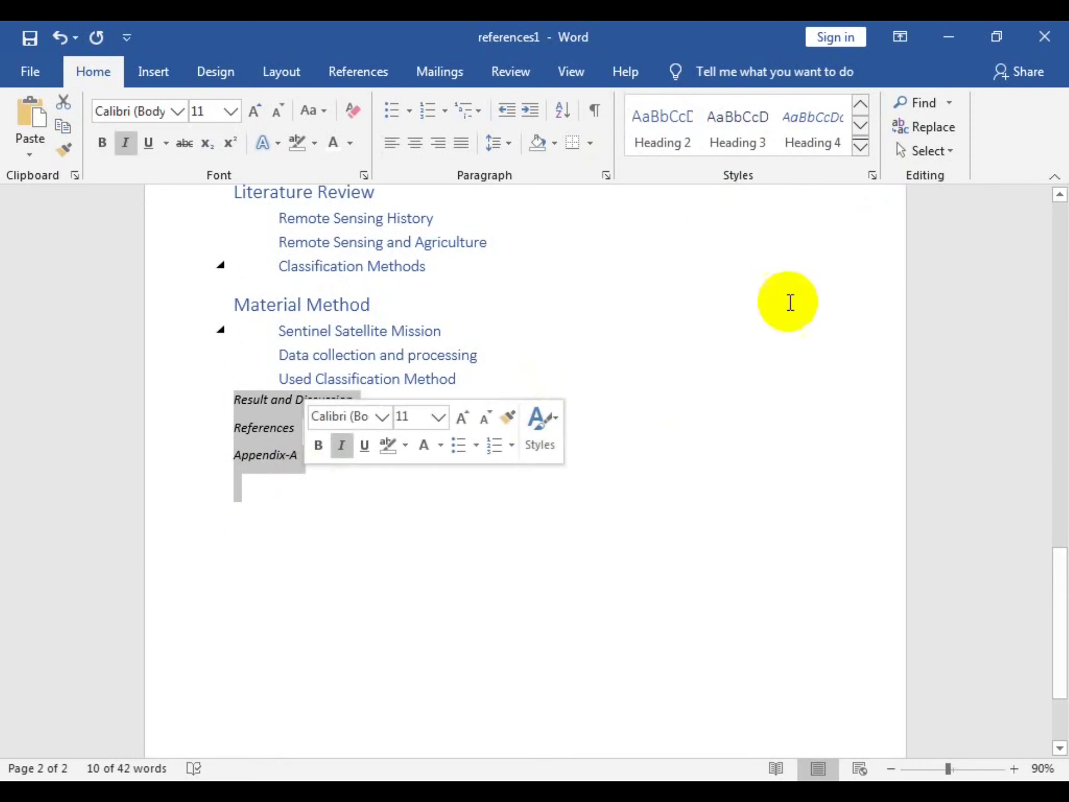
left_click(861, 146)
left_click(815, 125)
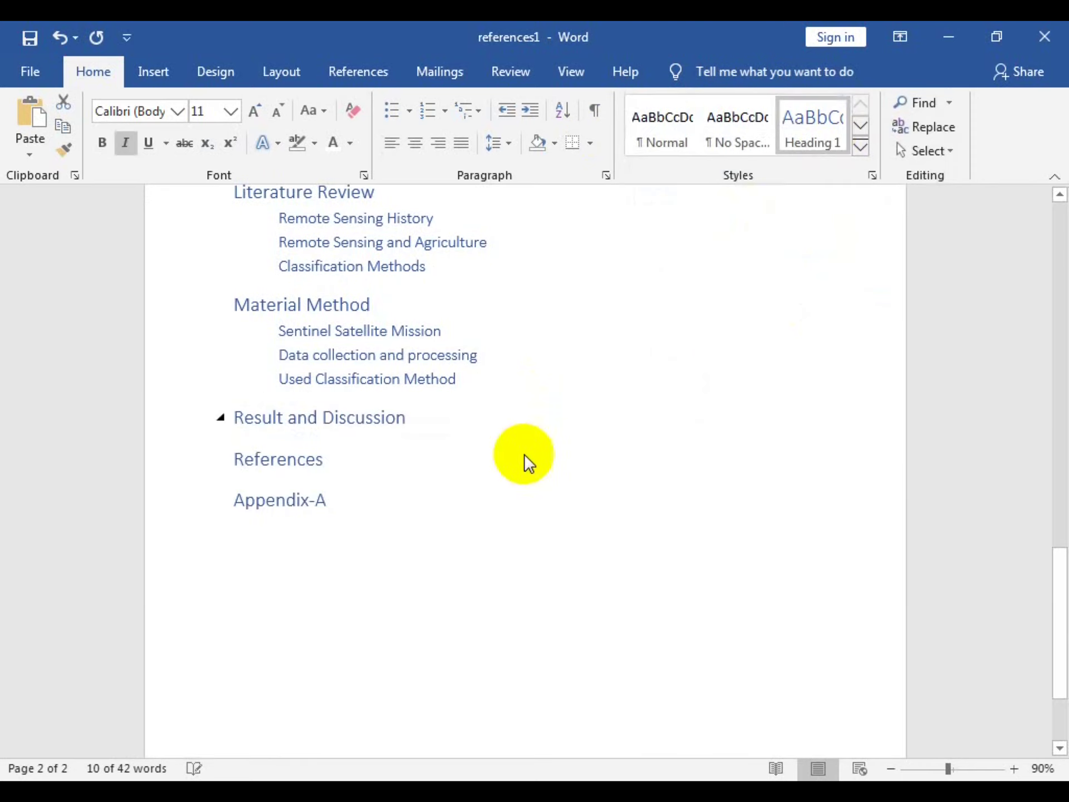
scroll(507, 451, "up", 2)
Step: Insert a page break from the Insert tab's Pages group at the start of the document
scroll(503, 445, "up", 3)
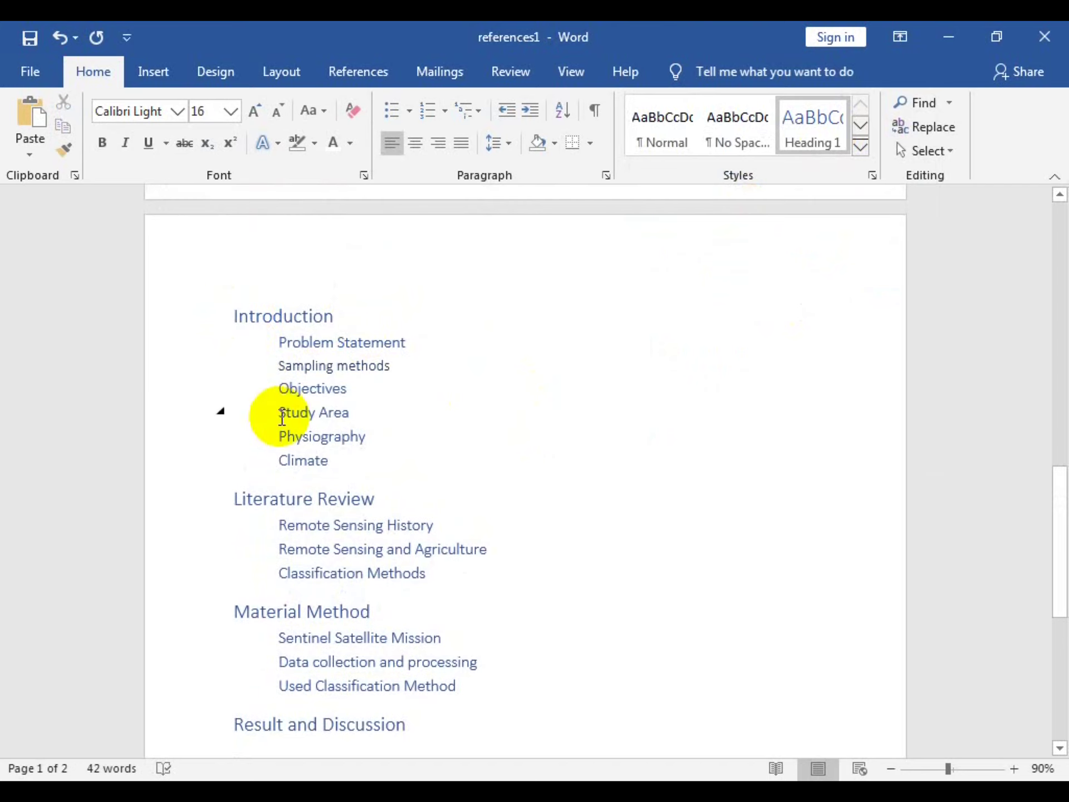
mouse_move(334, 366)
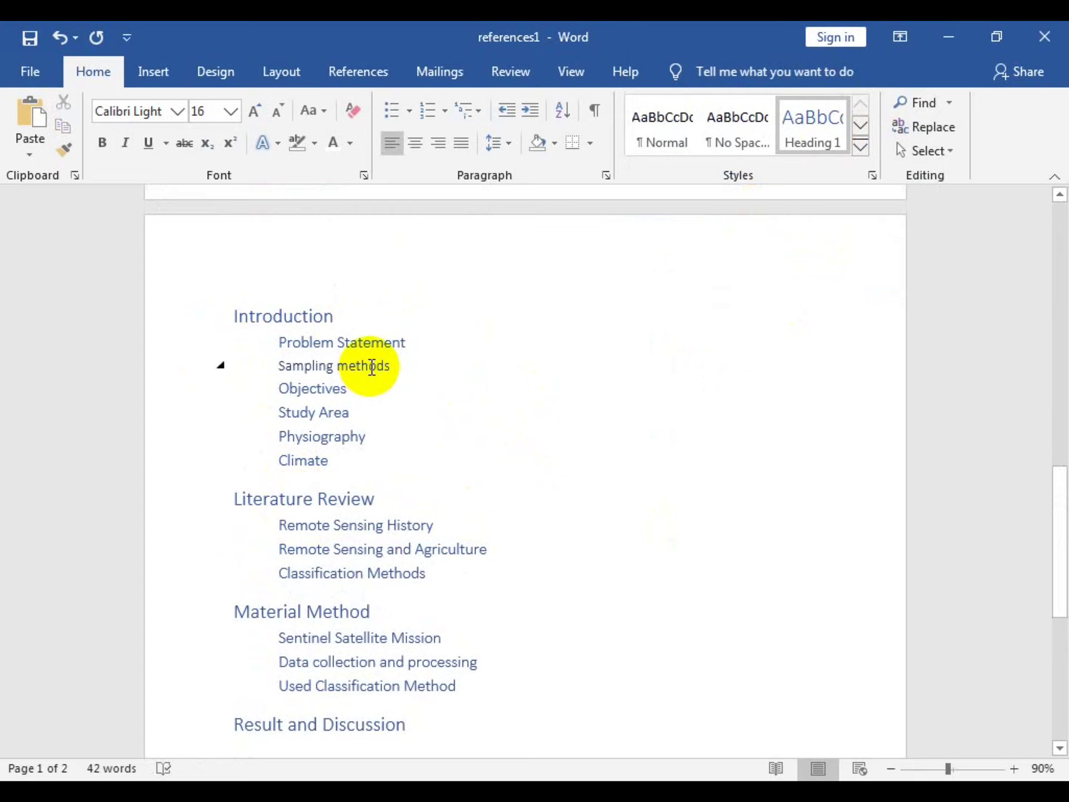
scroll(372, 367, "up", 1)
scroll(368, 457, "down", 1)
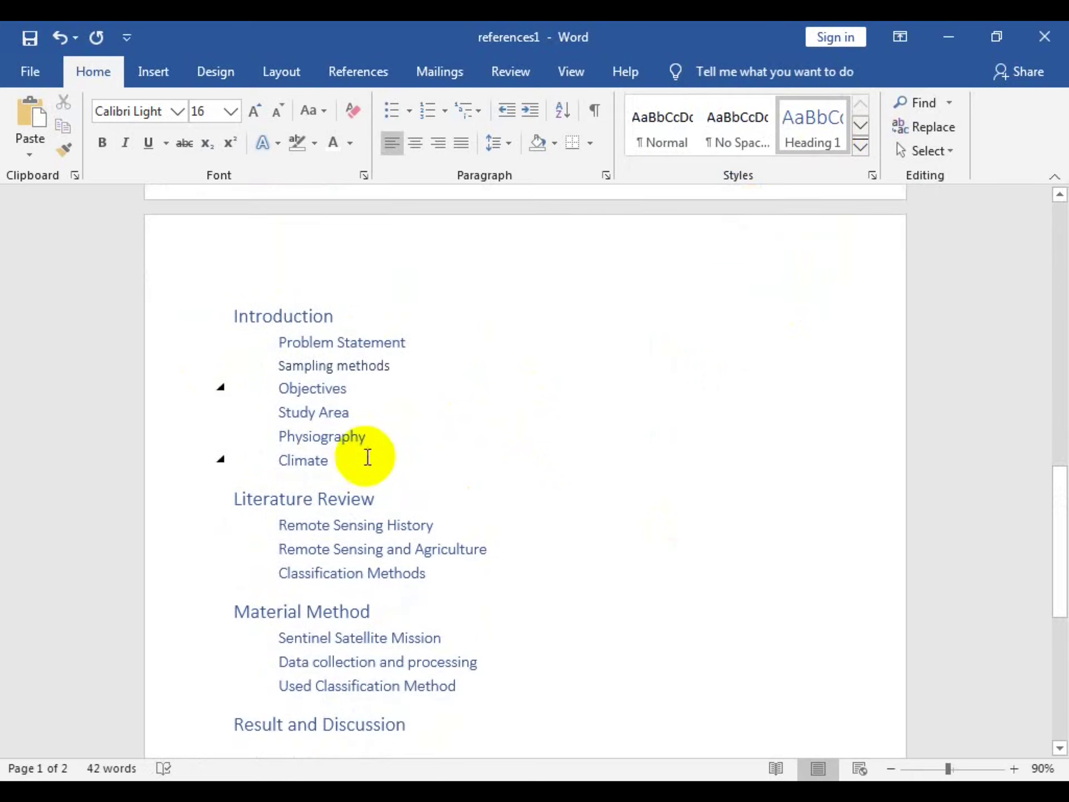
scroll(367, 453, "up", 2)
scroll(367, 453, "up", 2)
left_click(365, 368)
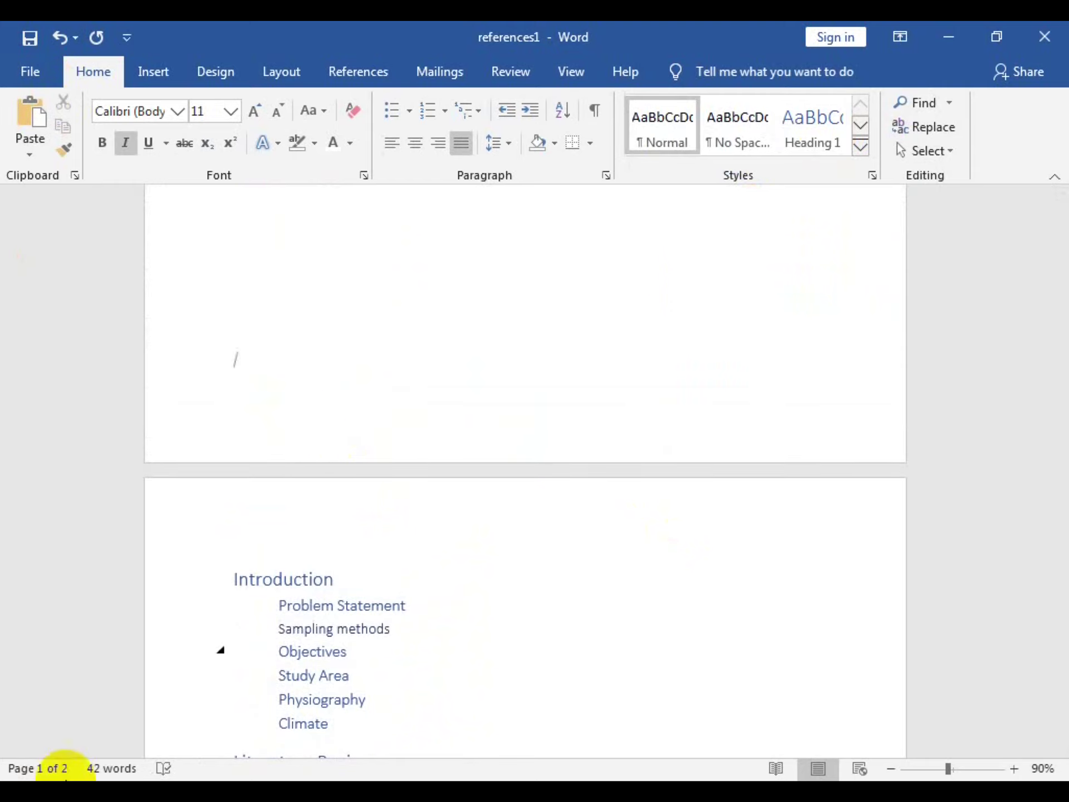
left_click(162, 71)
left_click(25, 145)
left_click(73, 214)
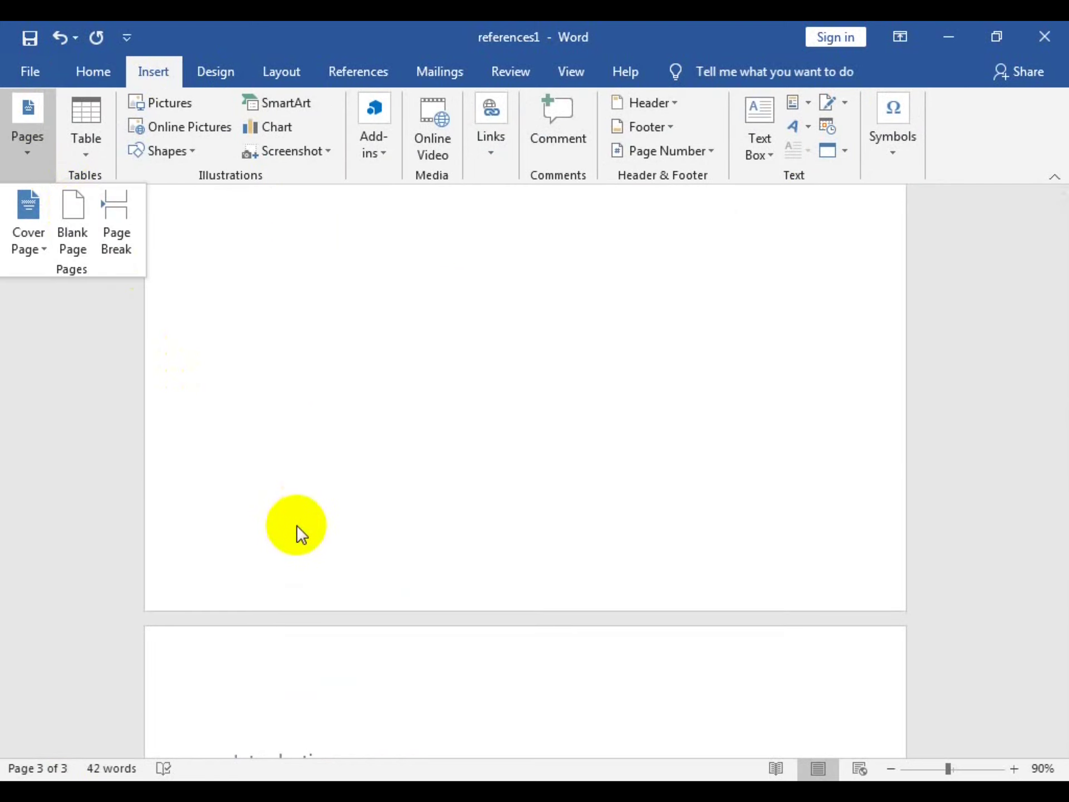
left_click(338, 504)
Step: Place the insertion point at the top of the new blank page 2
scroll(611, 422, "up", 2)
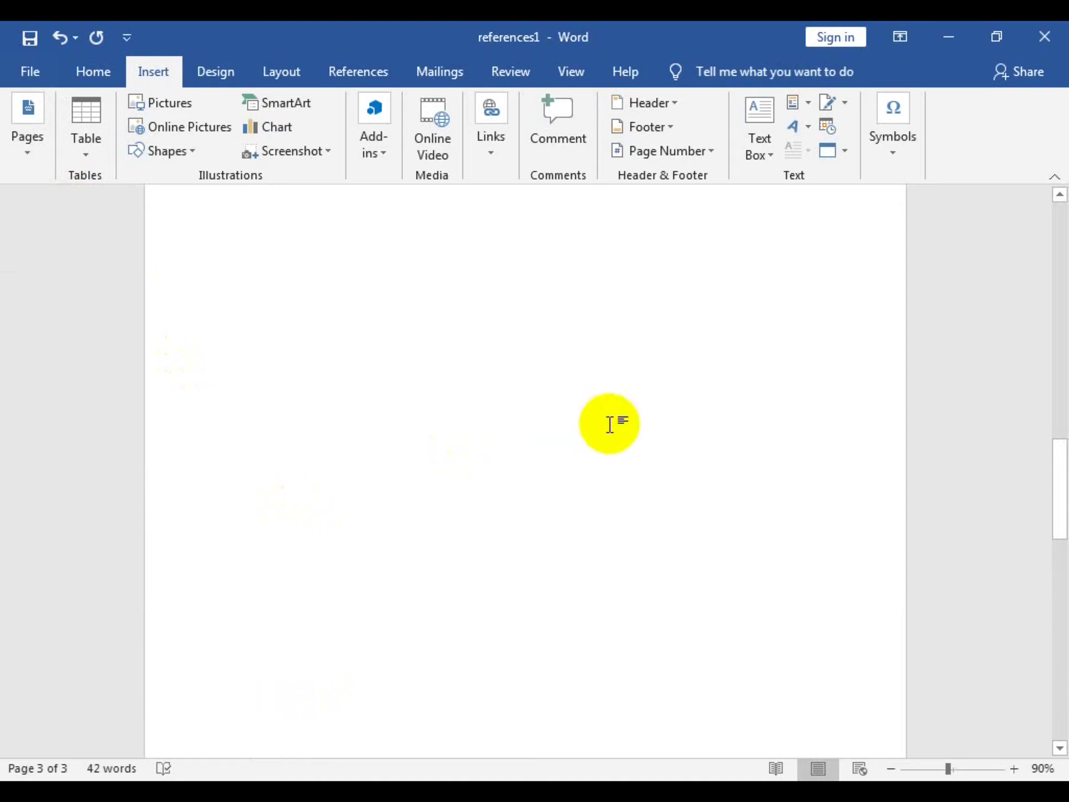
scroll(611, 422, "up", 2)
left_click(262, 365)
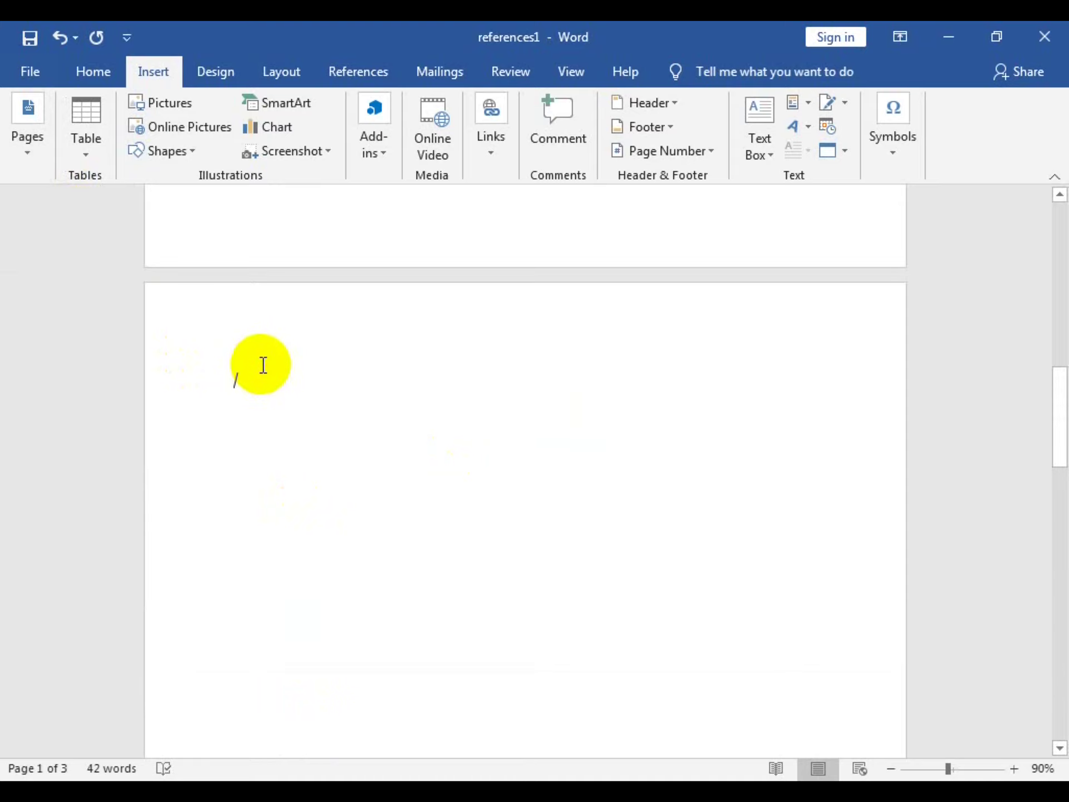
scroll(261, 362, "up", 5)
scroll(278, 256, "up", 4)
scroll(300, 307, "up", 1)
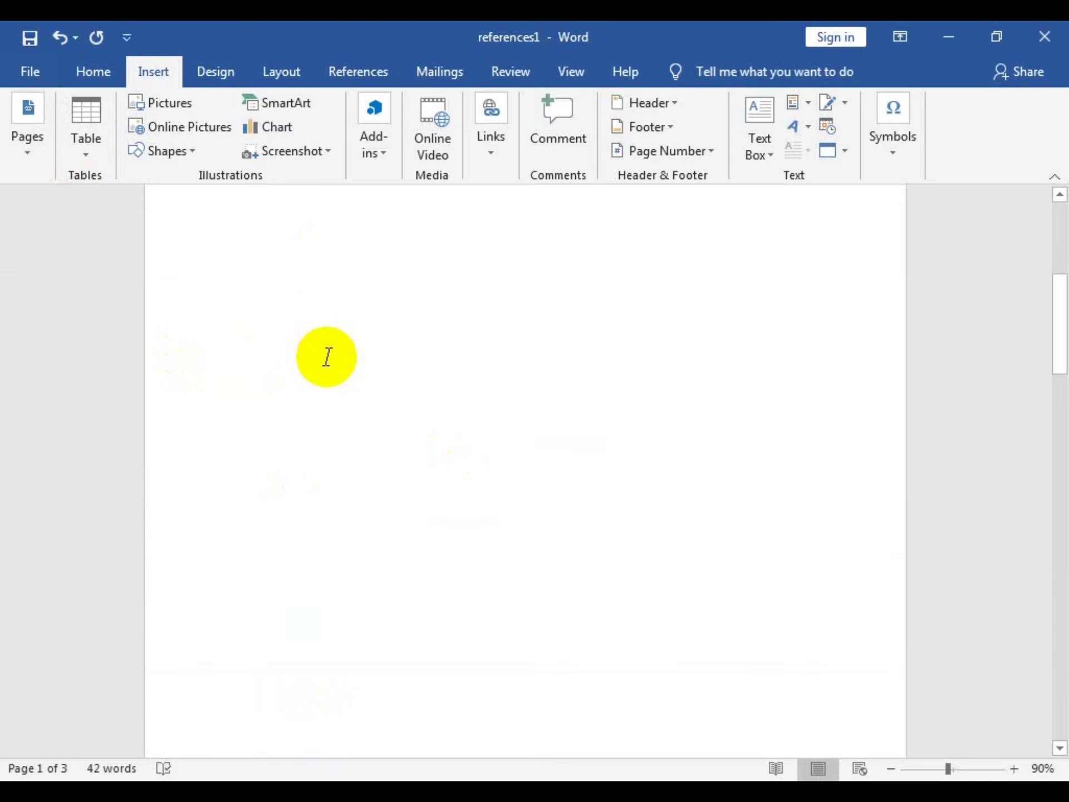
scroll(327, 356, "down", 5)
left_click(243, 607)
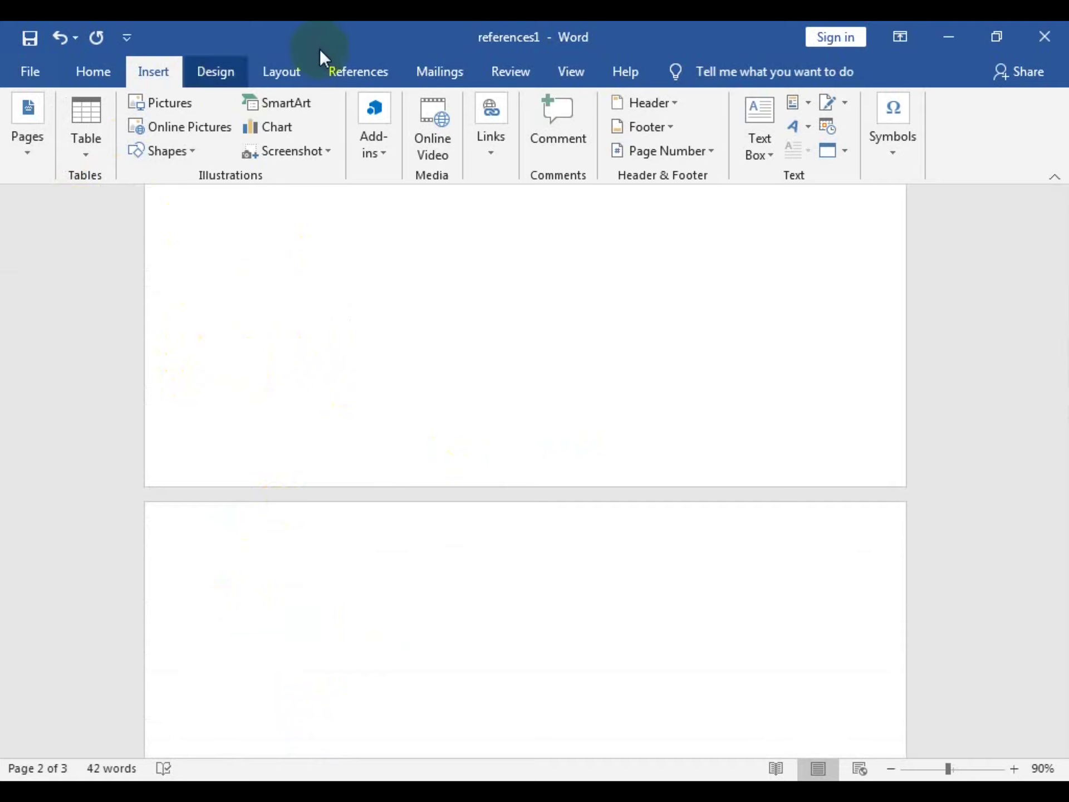
Step: Insert the Automatic Table 2 table of contents on page 2
left_click(345, 72)
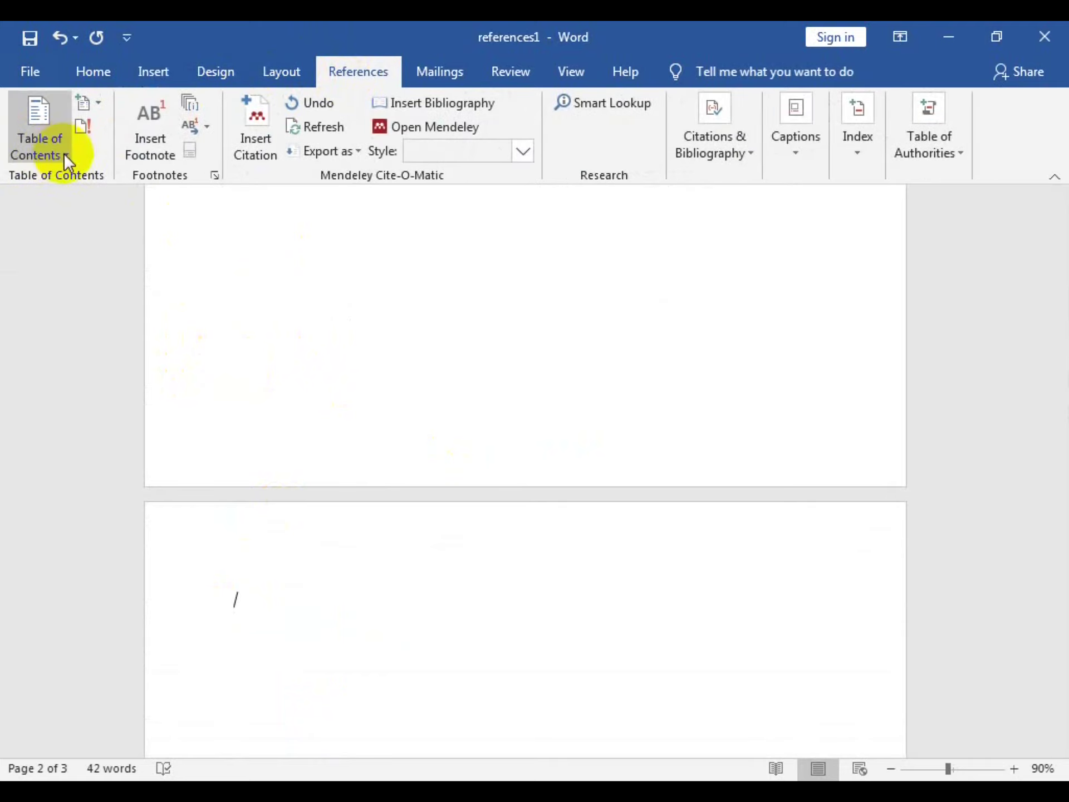
left_click(41, 135)
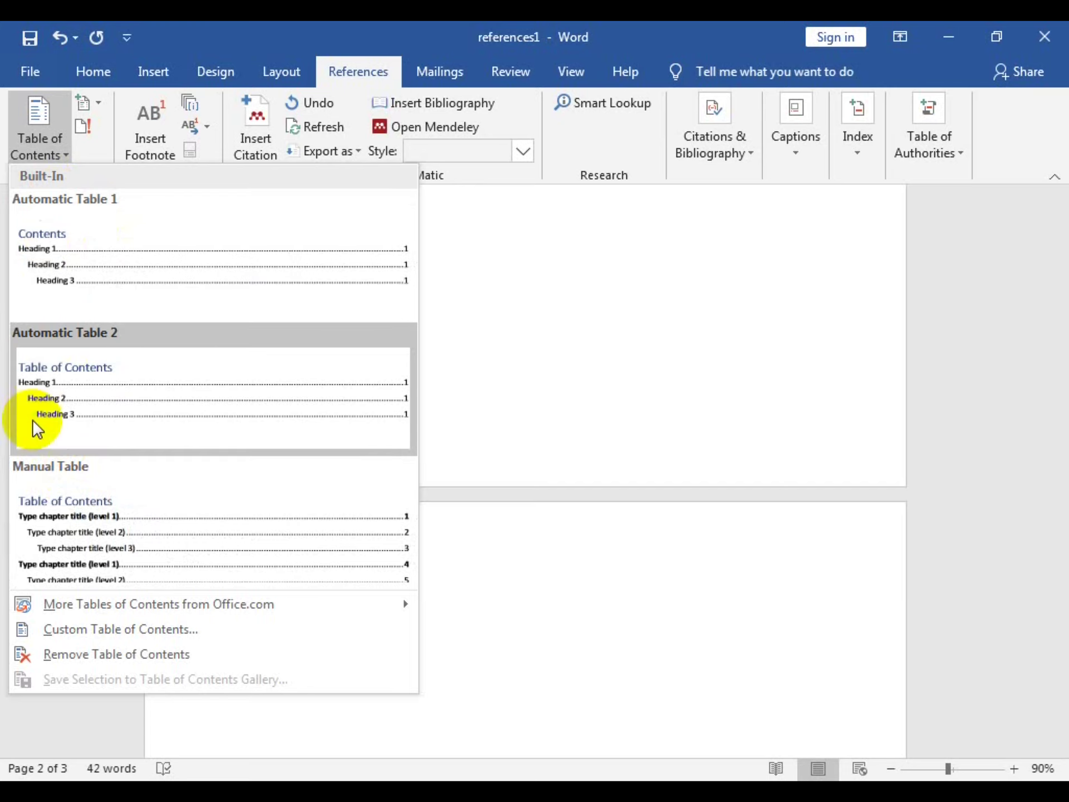
left_click(56, 376)
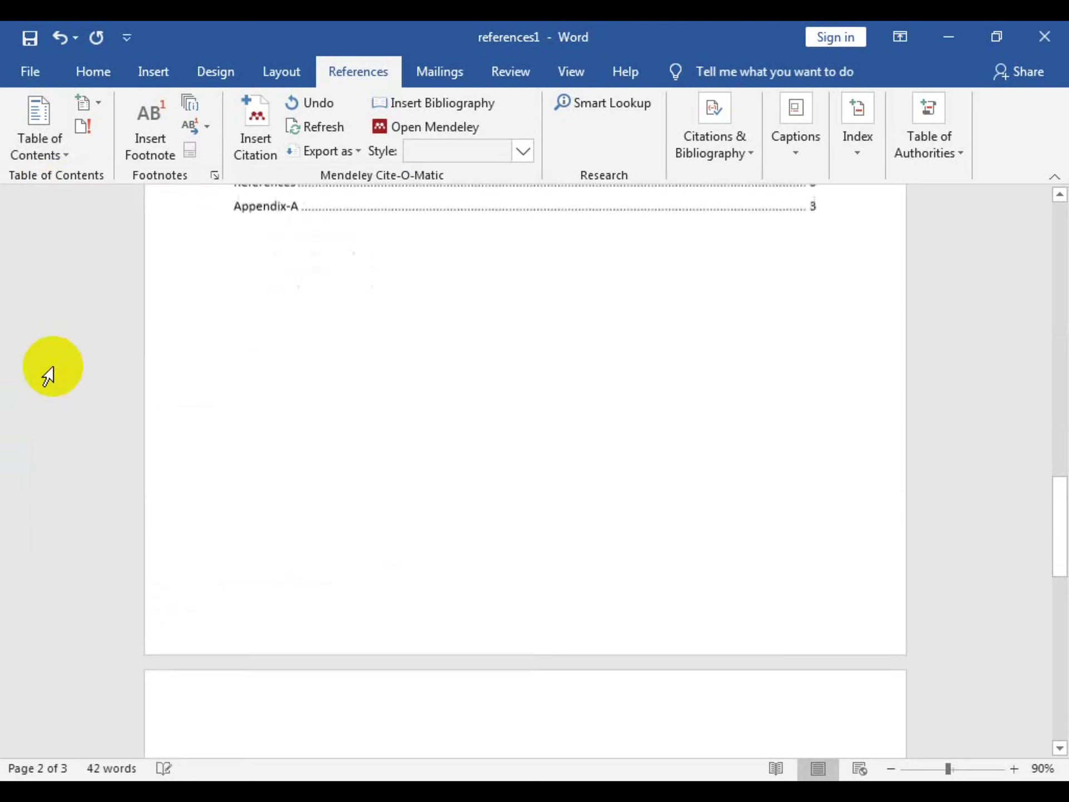
scroll(608, 363, "up", 5)
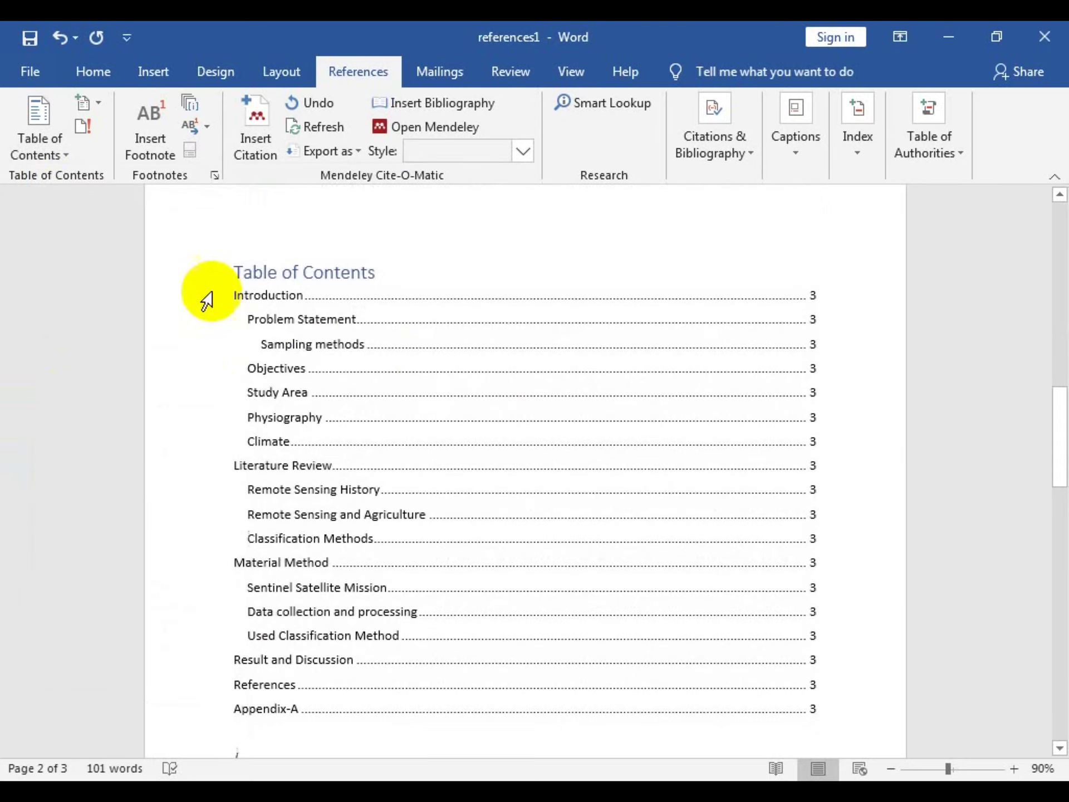
left_click(223, 268)
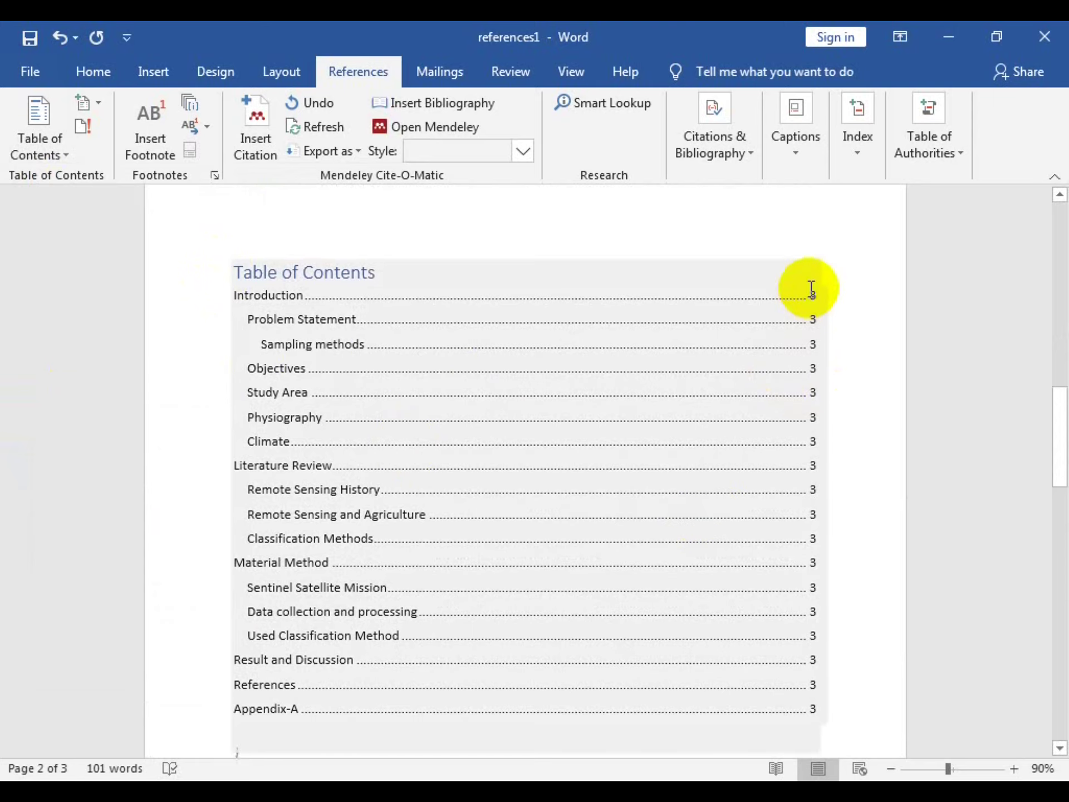
scroll(810, 606, "down", 4)
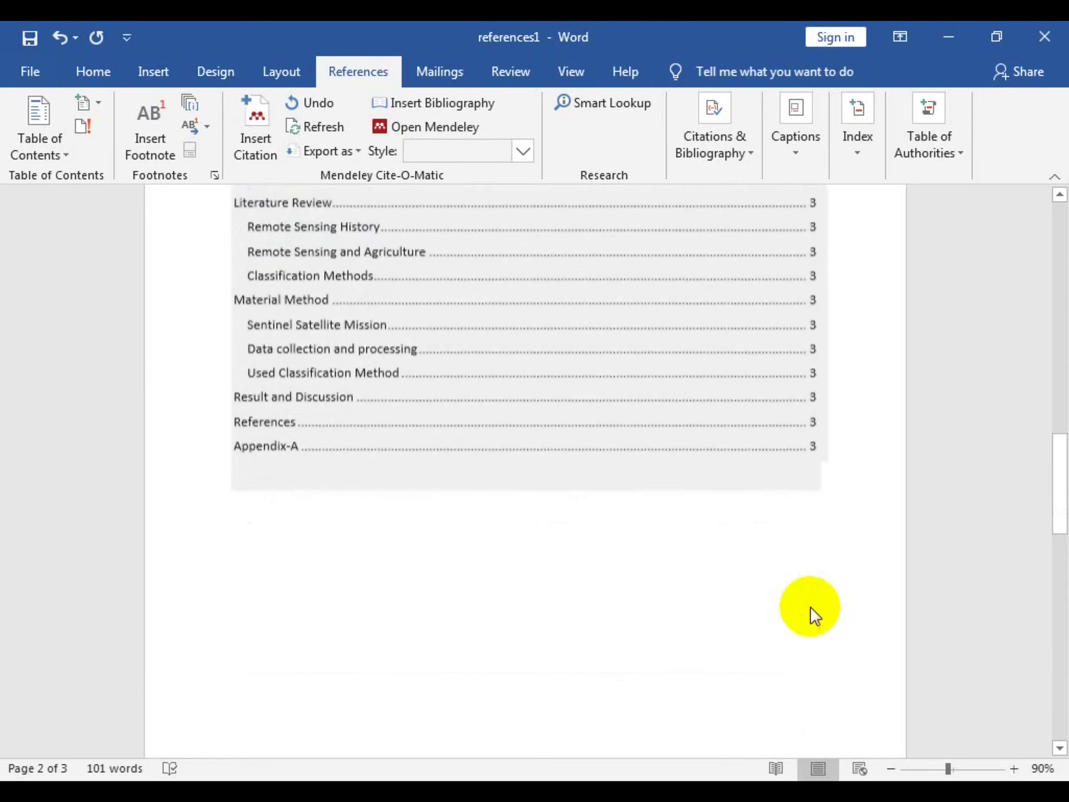
scroll(810, 606, "down", 4)
scroll(810, 606, "down", 4)
scroll(810, 606, "down", 4)
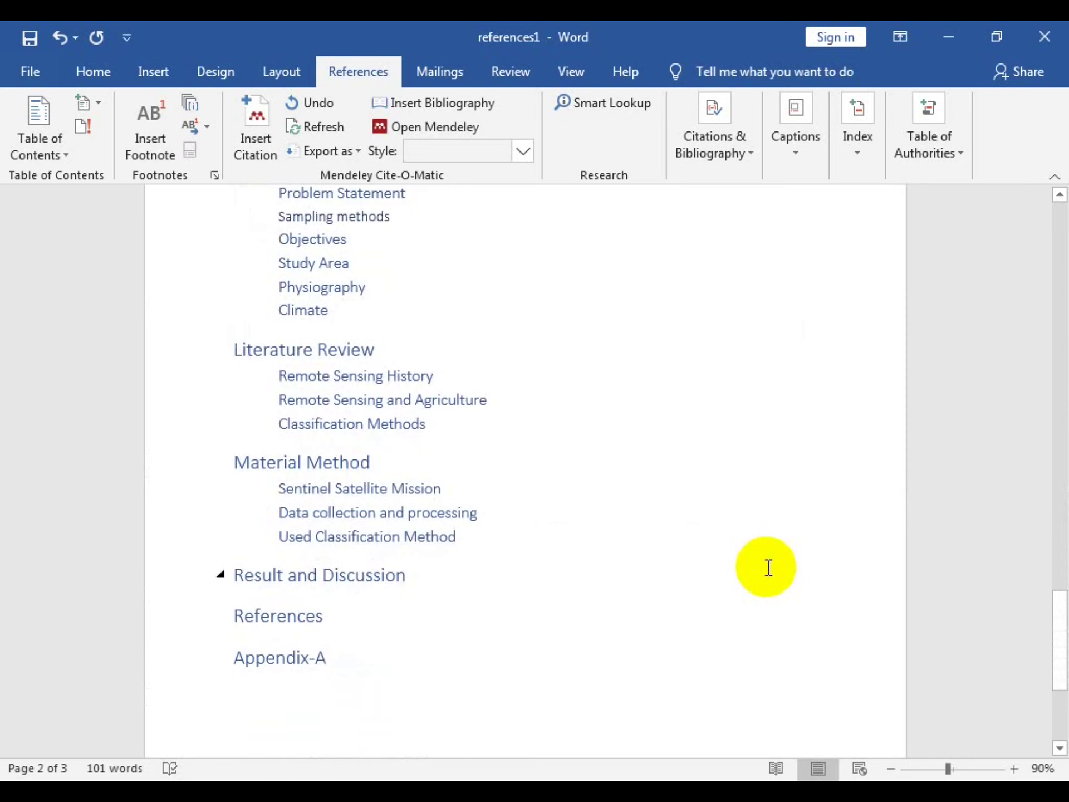
scroll(768, 565, "up", 3)
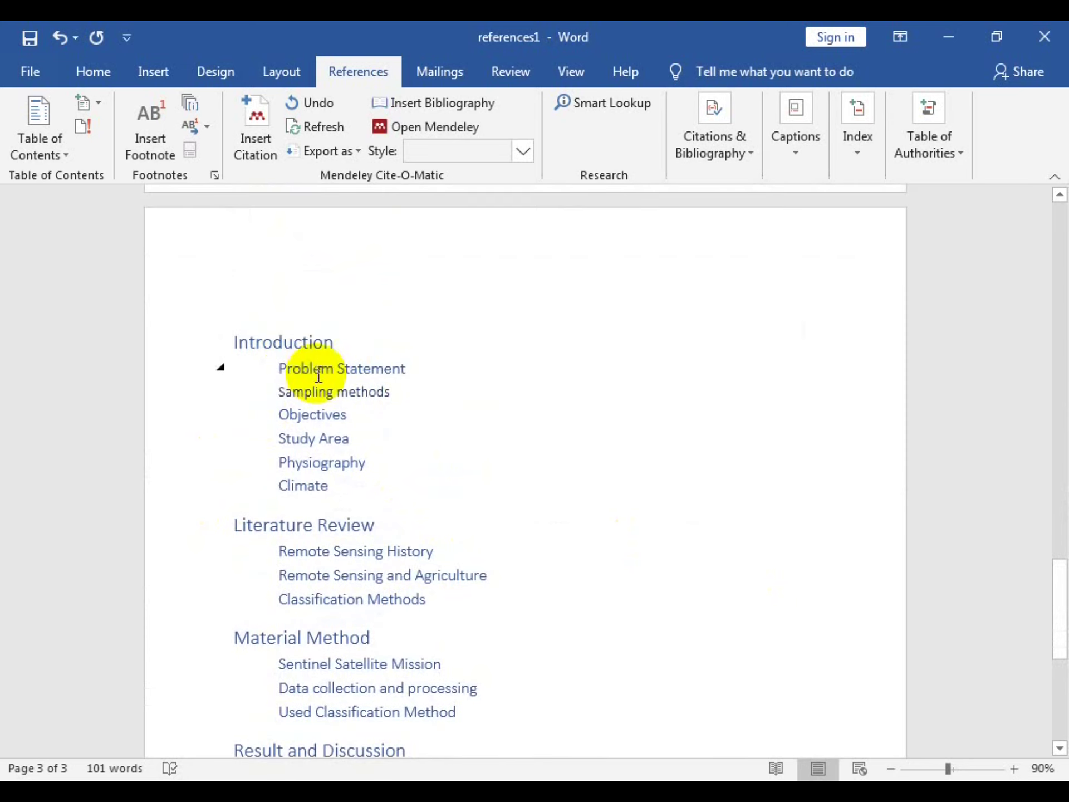
scroll(318, 373, "up", 3)
scroll(334, 362, "up", 4)
scroll(323, 359, "up", 3)
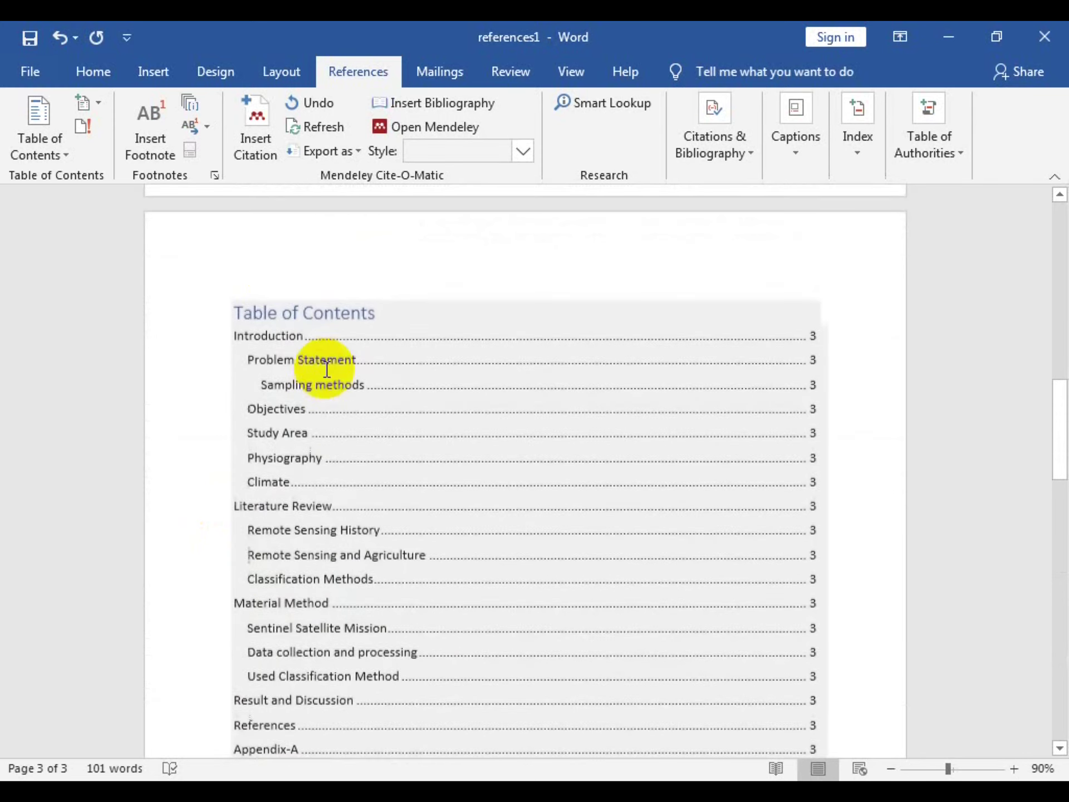
left_click(249, 361)
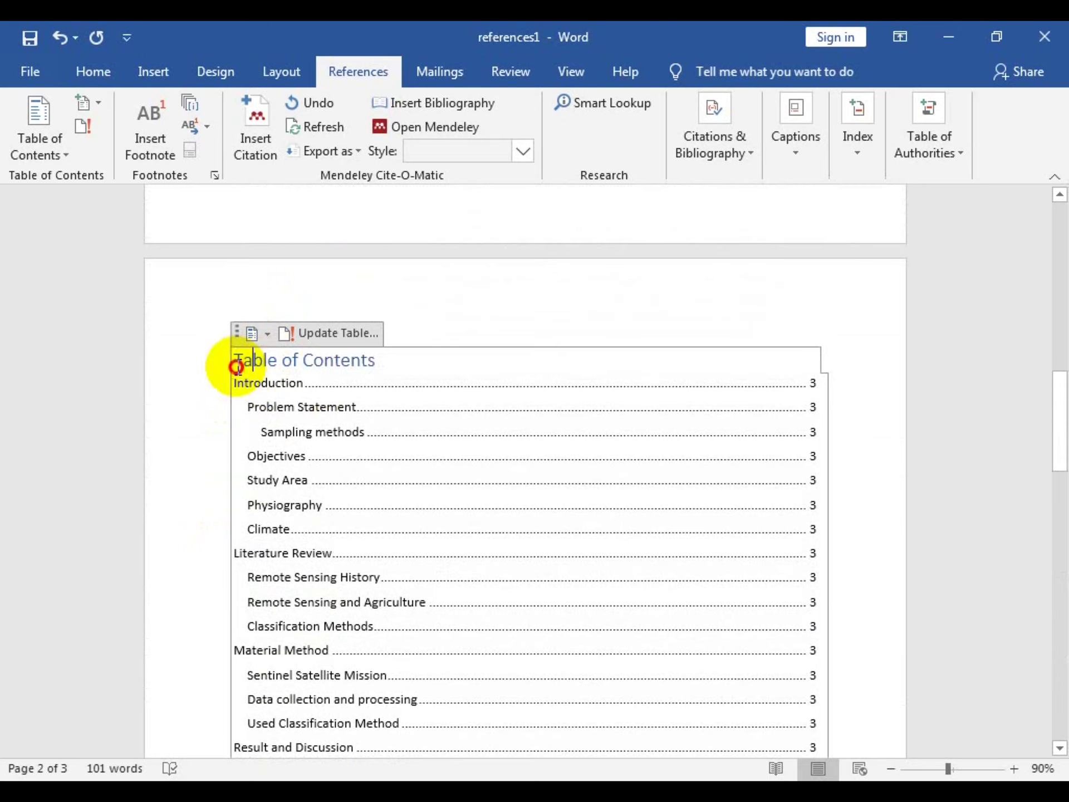
Step: Apply the Shaded style set from the Document Formatting gallery
left_click(210, 77)
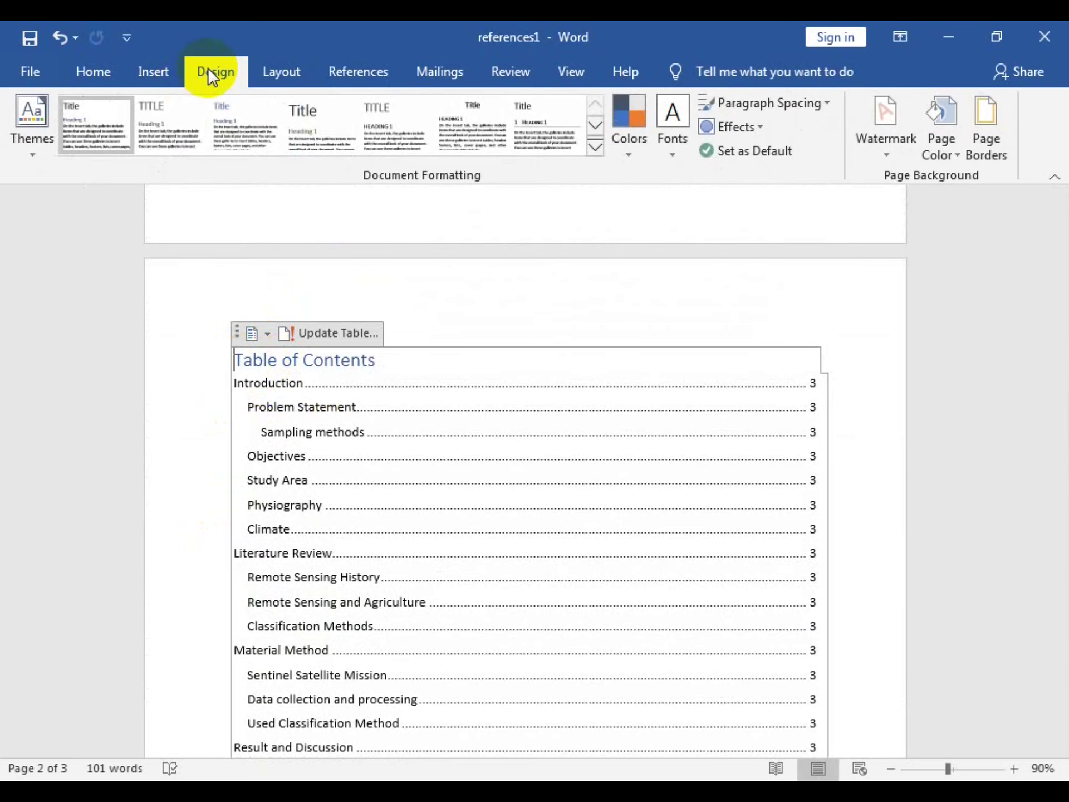
left_click(595, 146)
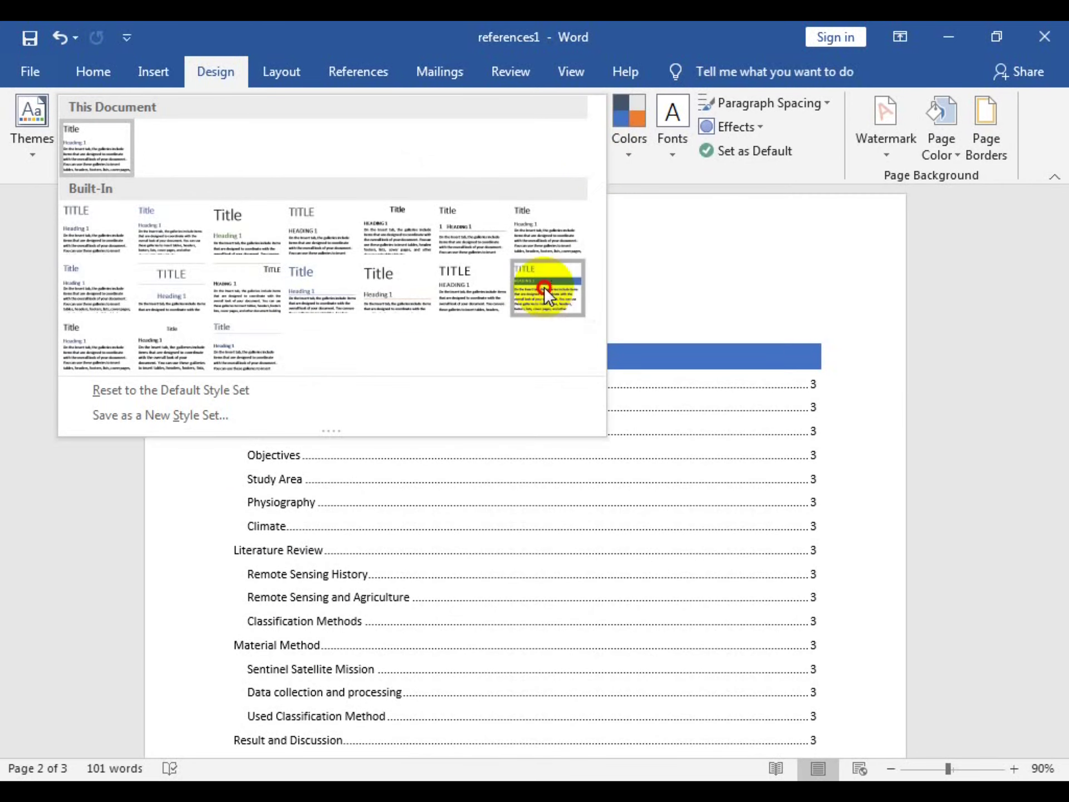
left_click(543, 286)
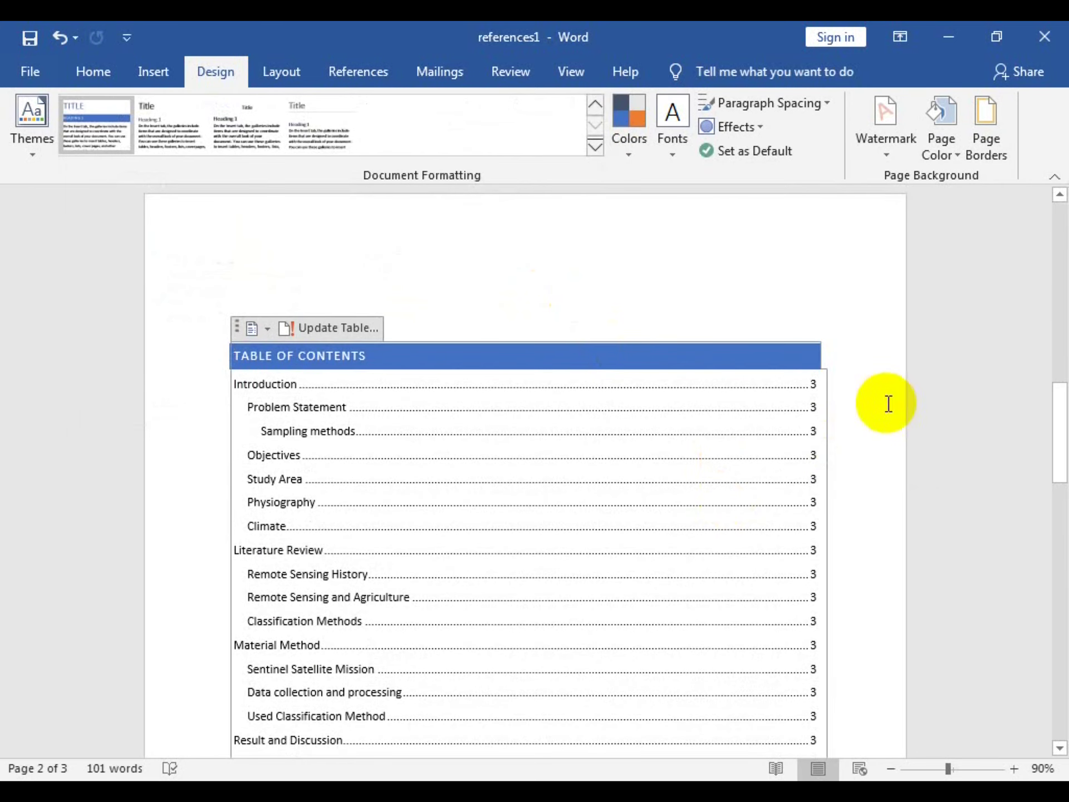
left_click(382, 469)
Step: Add blank lines after INTRODUCTION, PROBLEM STATEMENT and SAMPLING METHODS
left_click(733, 303)
scroll(796, 481, "down", 2)
scroll(796, 482, "down", 5)
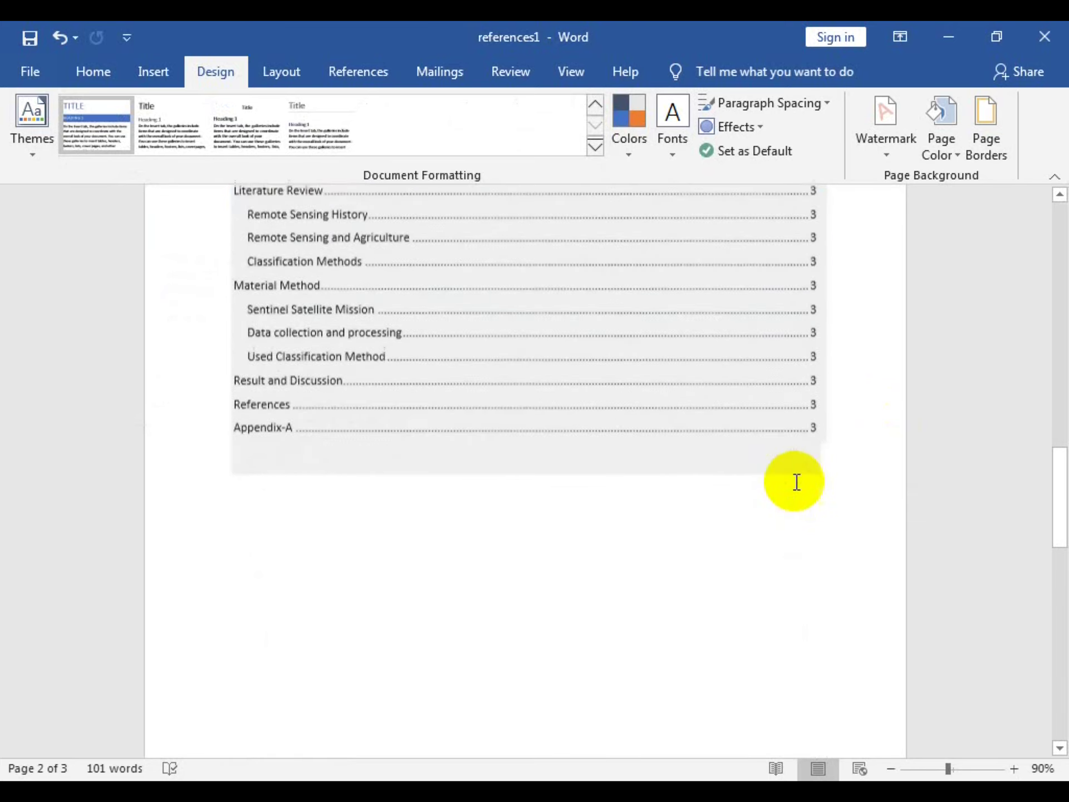
scroll(796, 481, "down", 4)
scroll(796, 481, "down", 5)
scroll(796, 482, "down", 2)
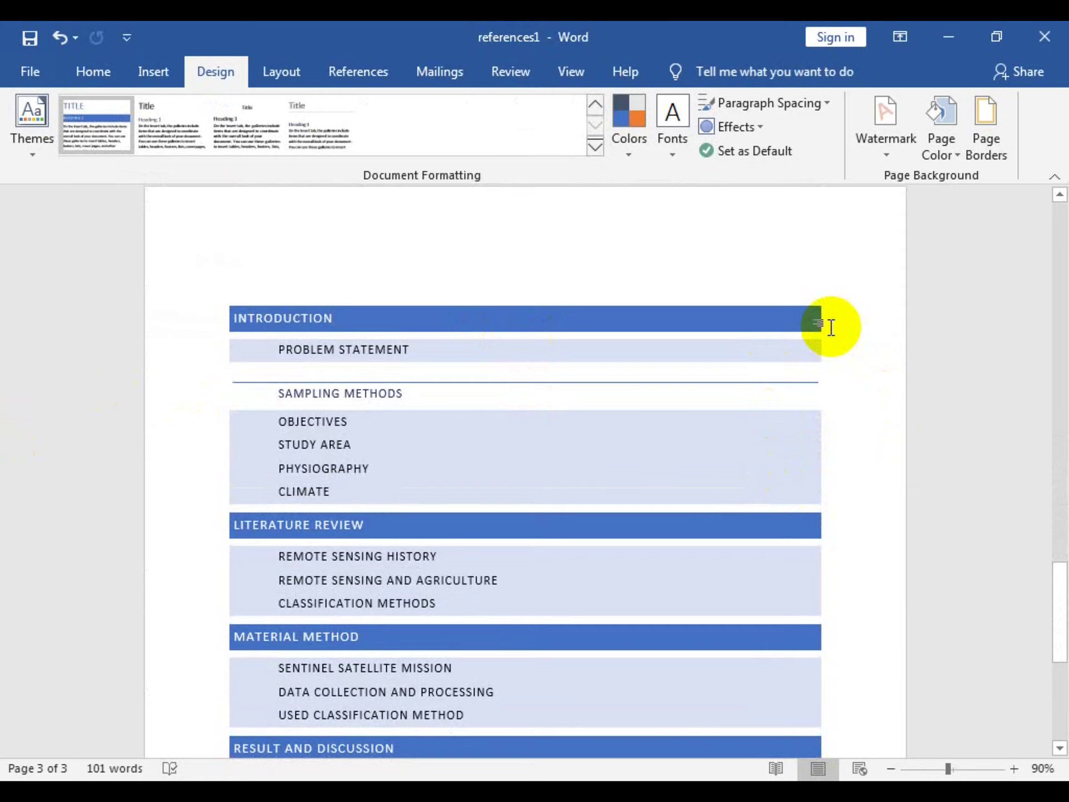
key("Return")
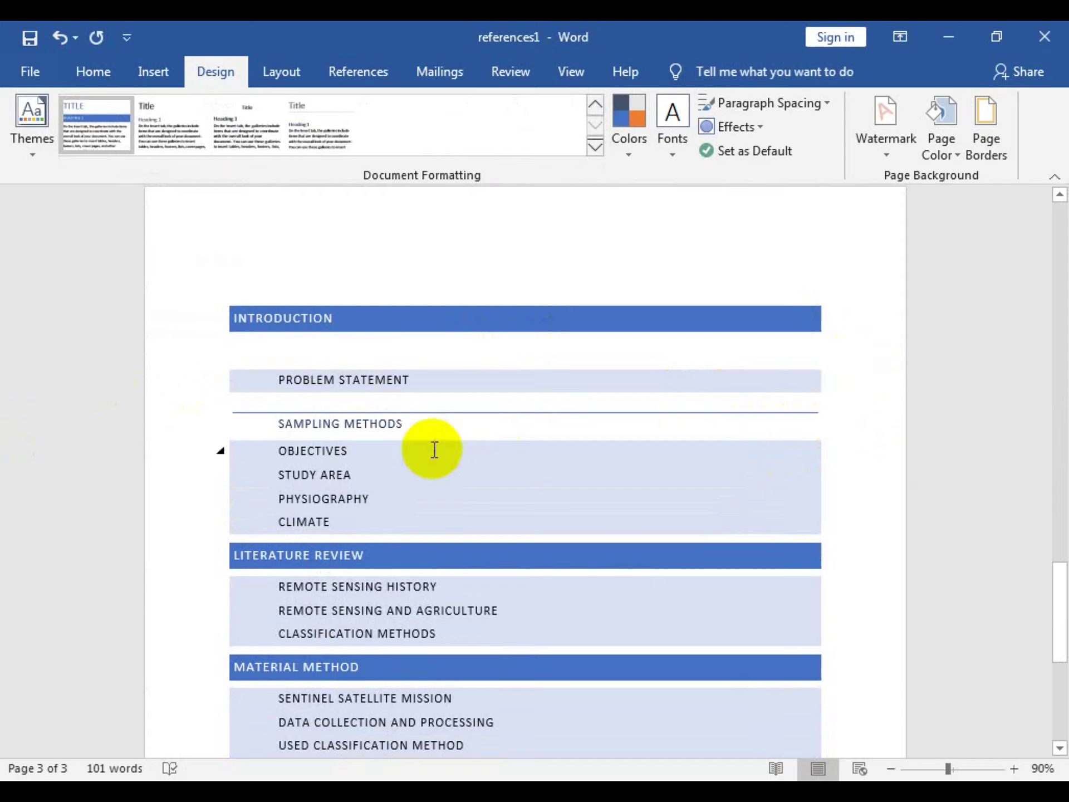
left_click(840, 417)
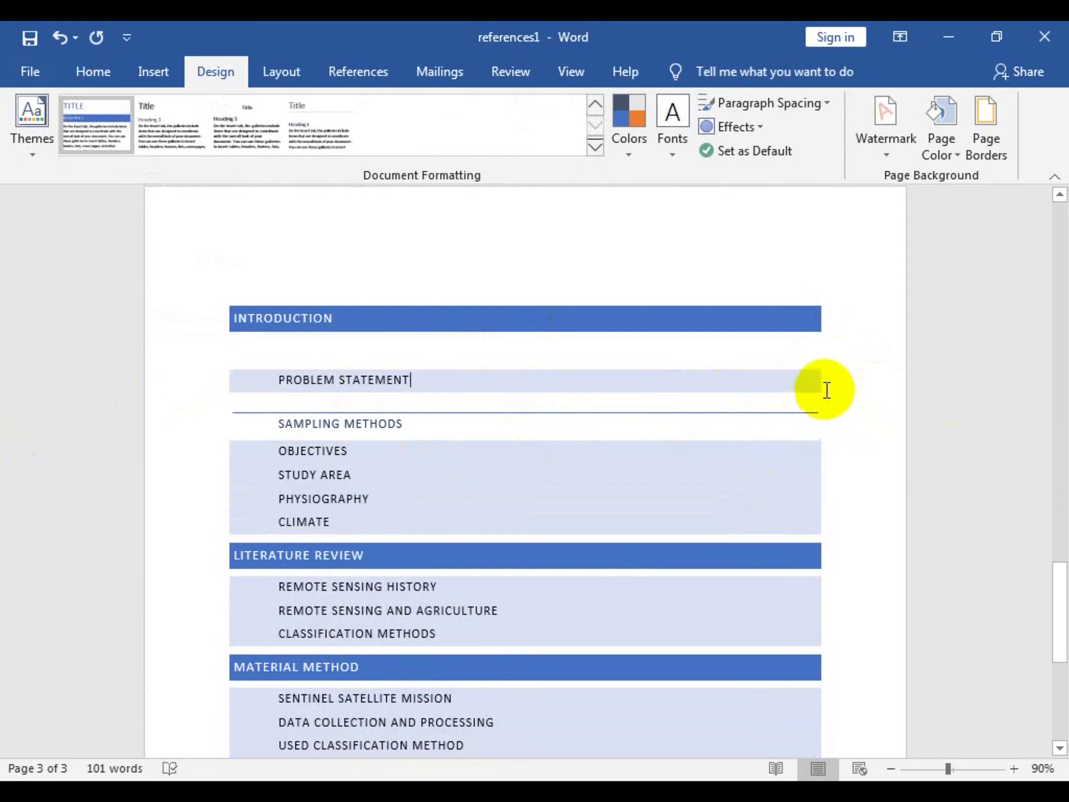
key("Return")
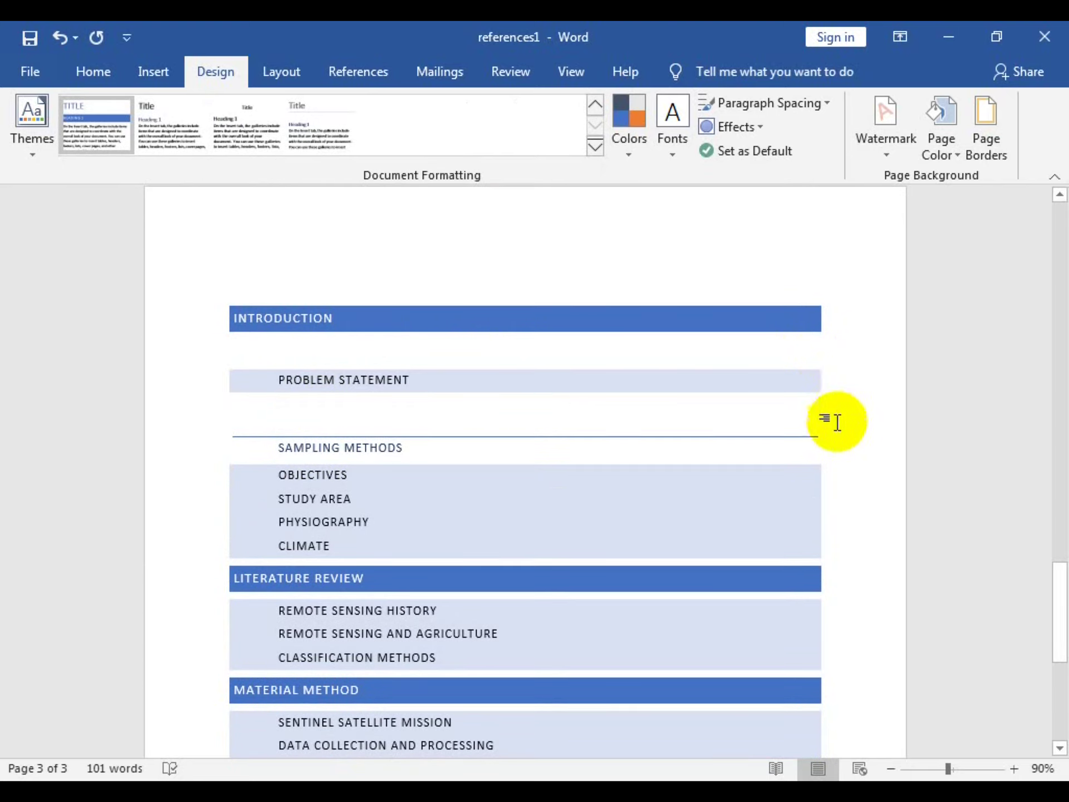
key("Return")
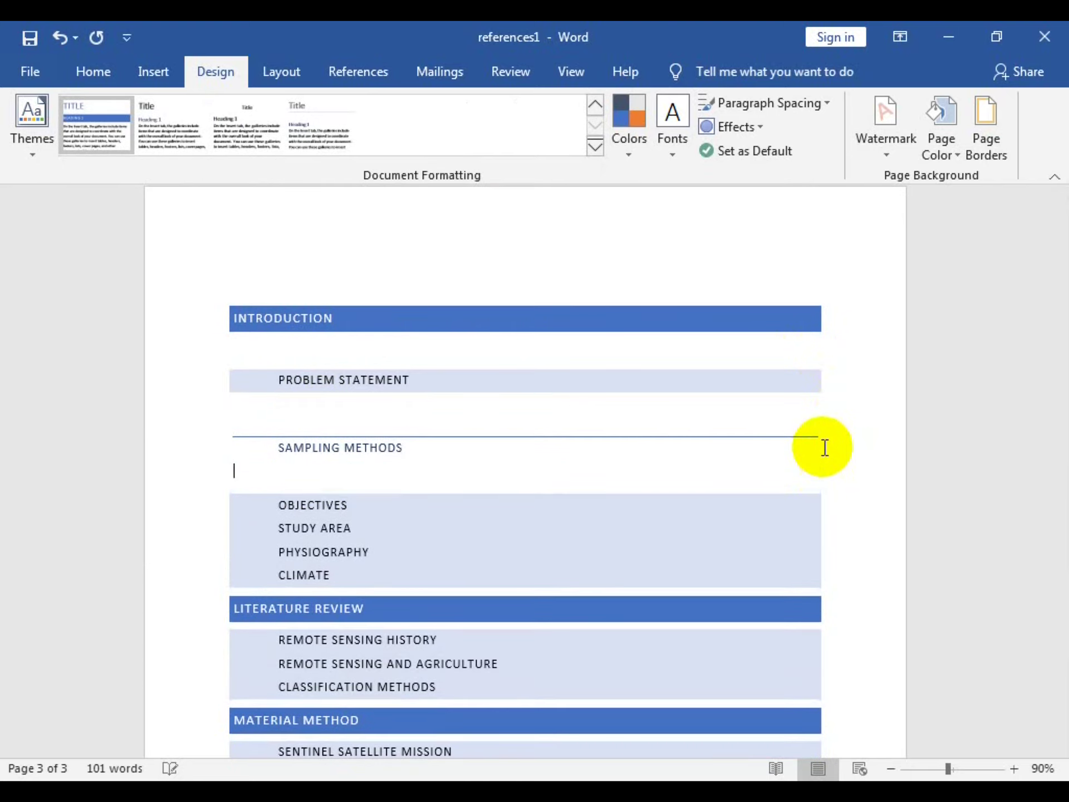
Step: Add blank lines after OBJECTIVES, STUDY AREA, PHYSIOGRAPHY and CLIMATE, pushing LITERATURE REVIEW to the next page
left_click(830, 500)
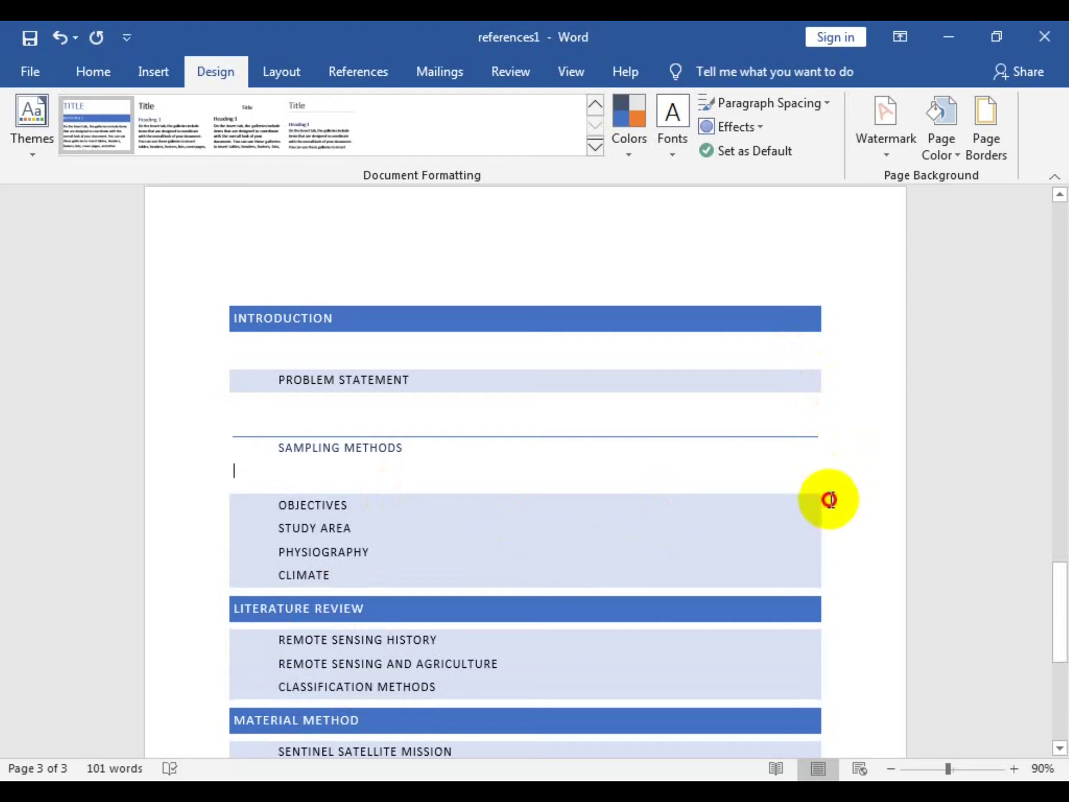
key("Return")
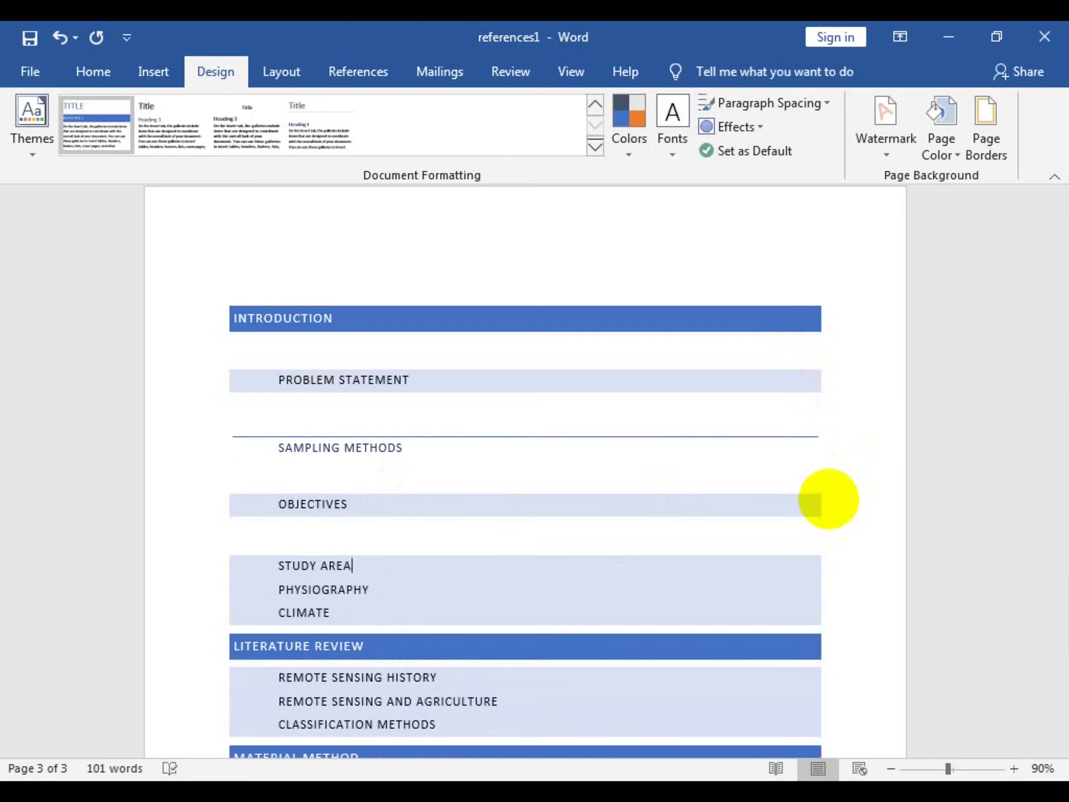
key("Return")
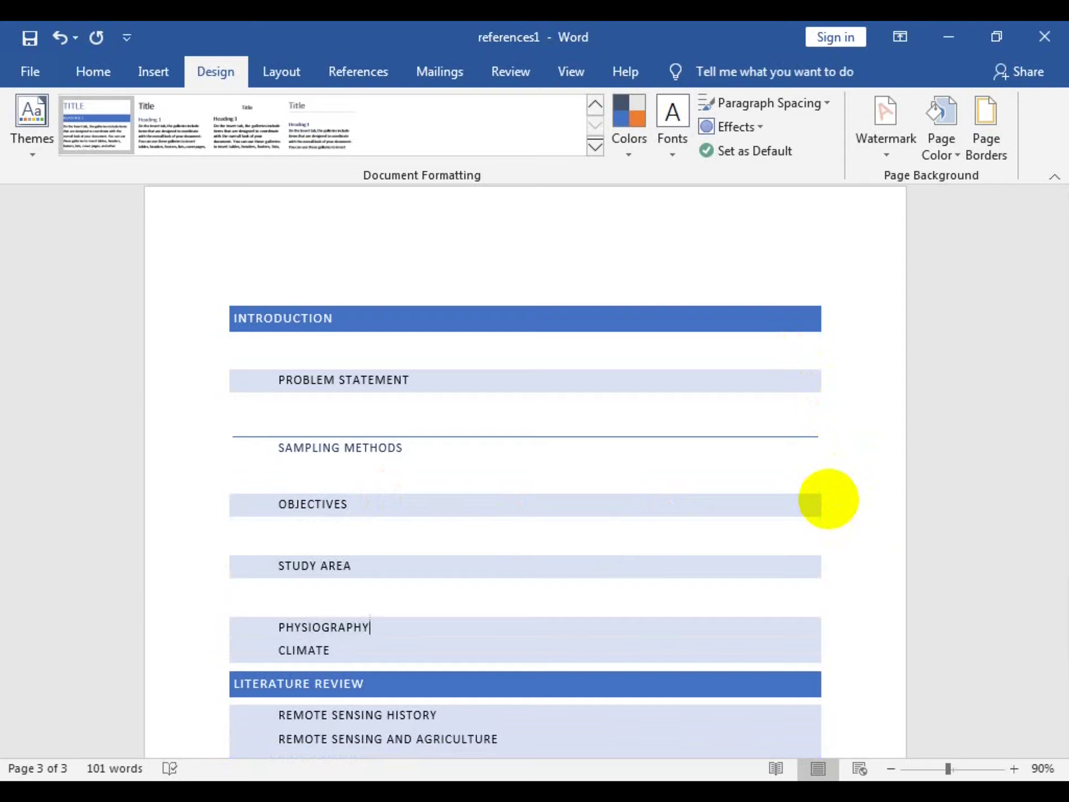
key("Return")
scroll(828, 498, "down", 3)
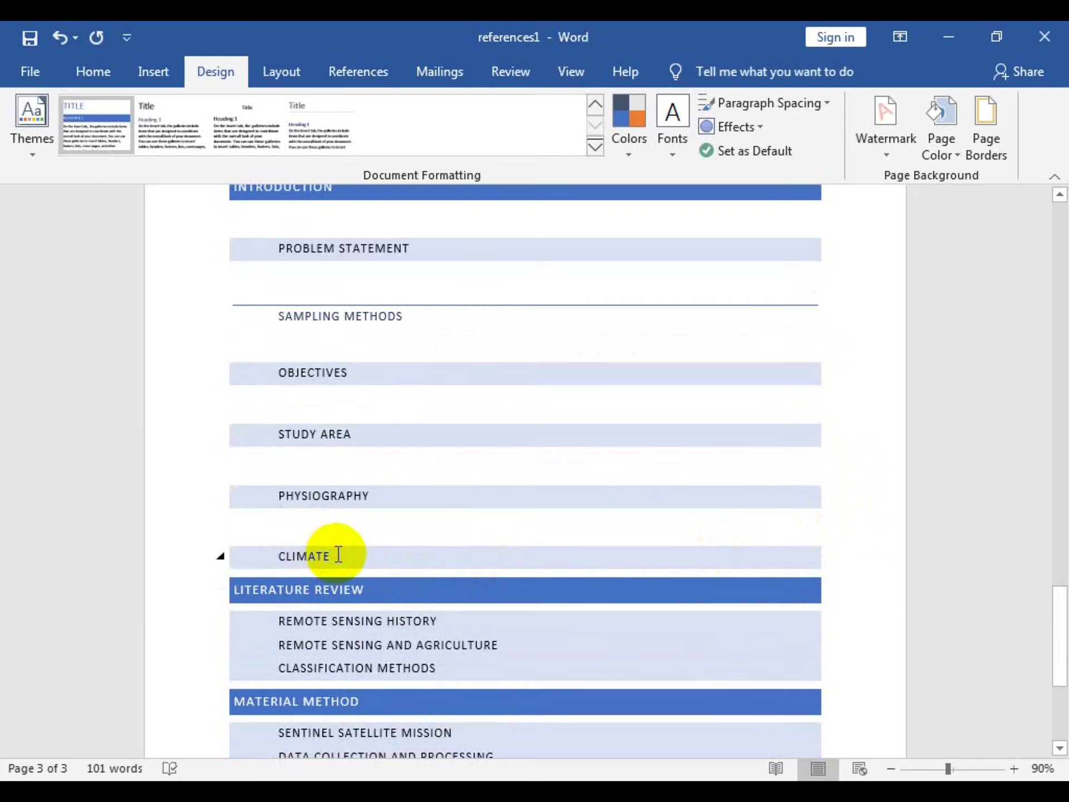
key("Return")
scroll(270, 595, "down", 5)
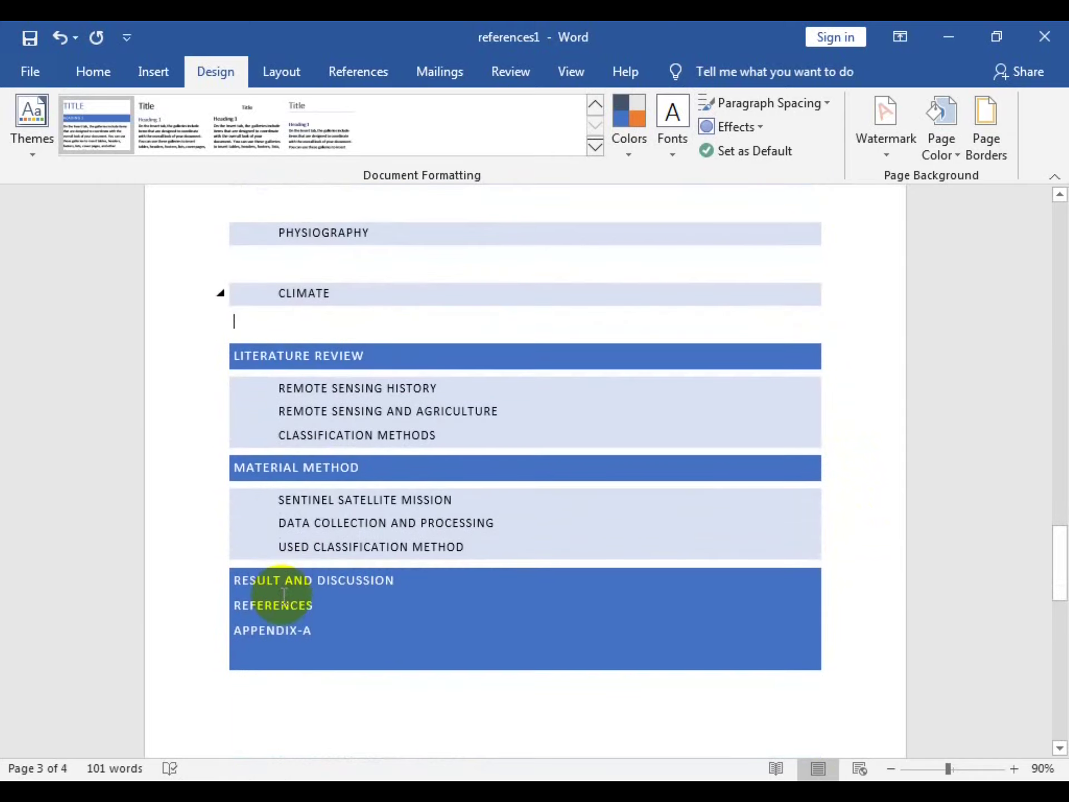
key("Return")
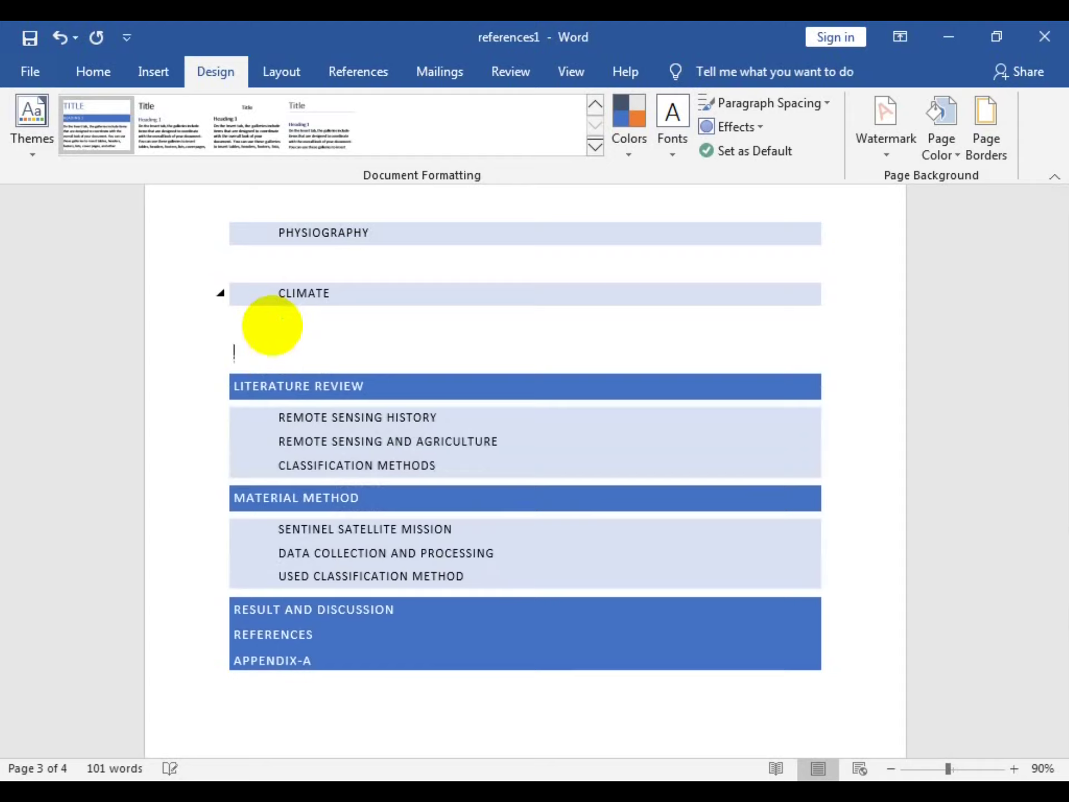
key("Return")
key("Return")
key("Return")
key("Return")
key("Return")
key("Return")
key("Return")
scroll(275, 326, "down", 3)
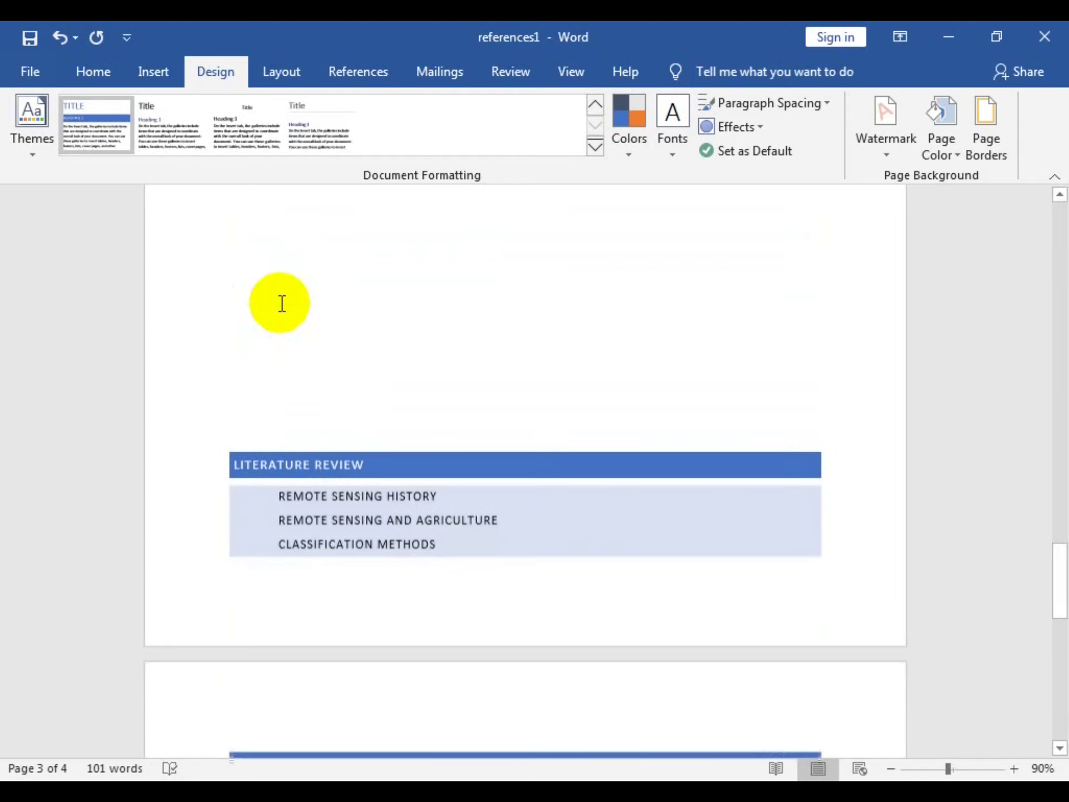
Step: Check that LITERATURE REVIEW starts on a new page, then return to the contents on page 2
scroll(278, 300, "down", 4)
key("Return")
key("Return")
key("Return")
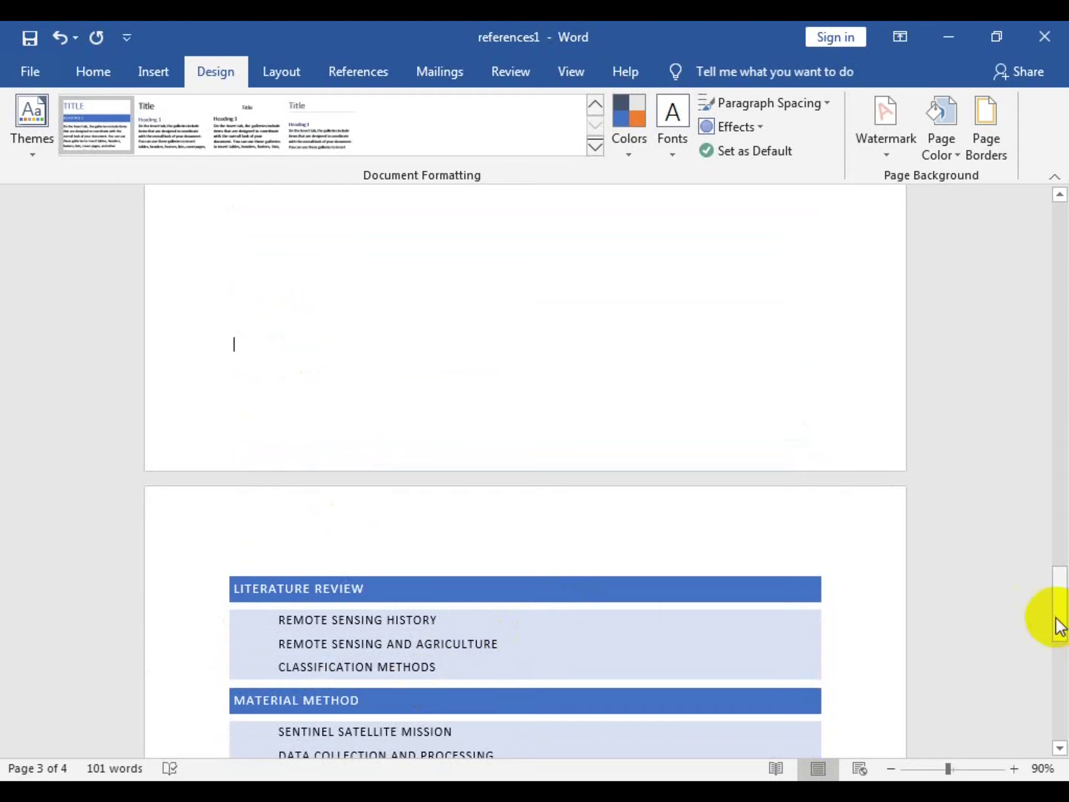
left_click_drag(1059, 626, 1060, 643)
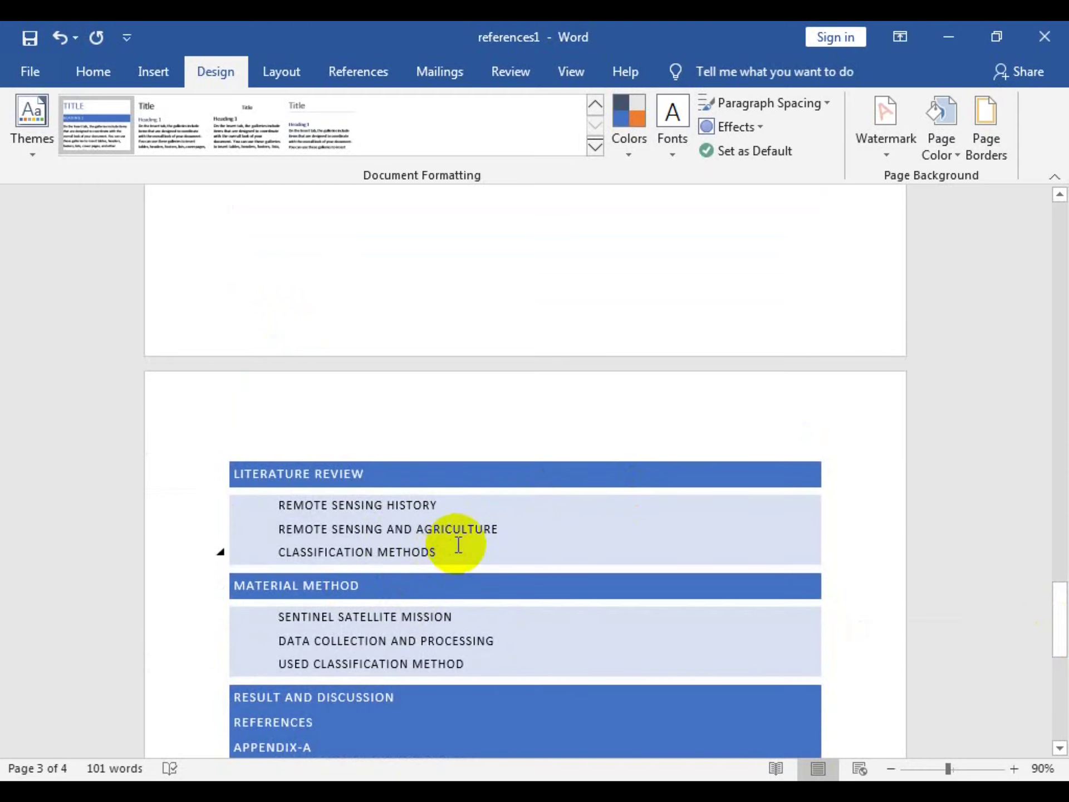
left_click_drag(1058, 626, 1062, 668)
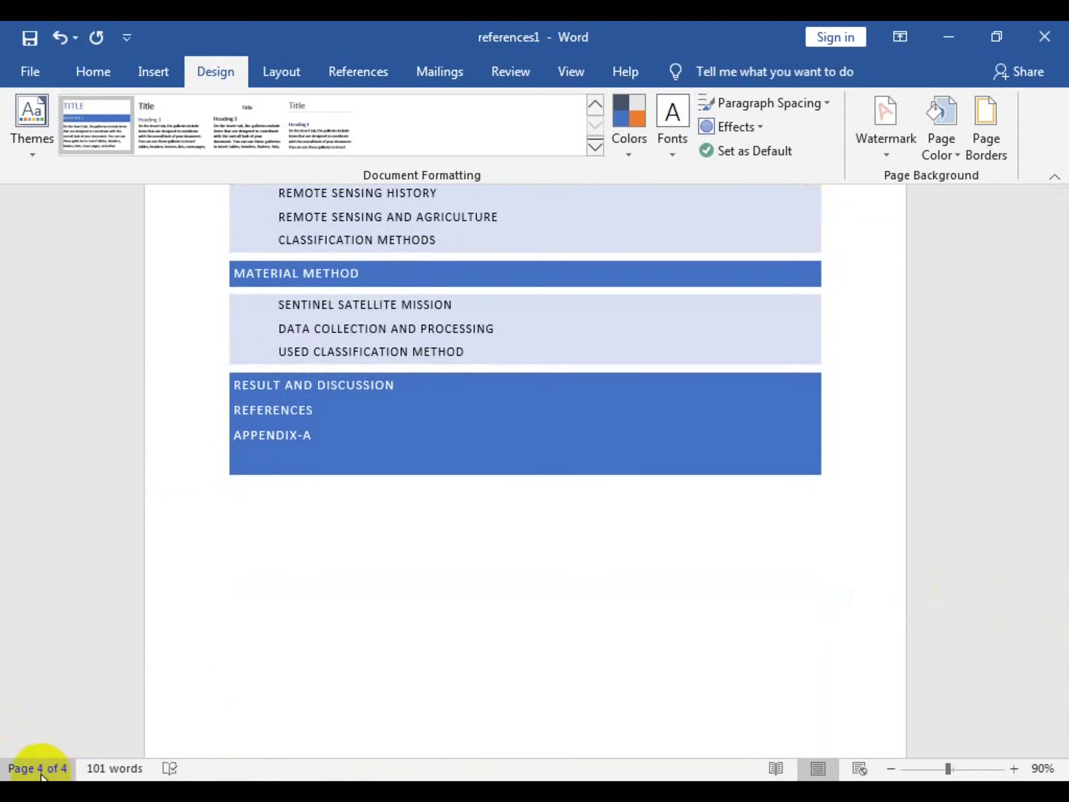
left_click_drag(1058, 649, 1063, 366)
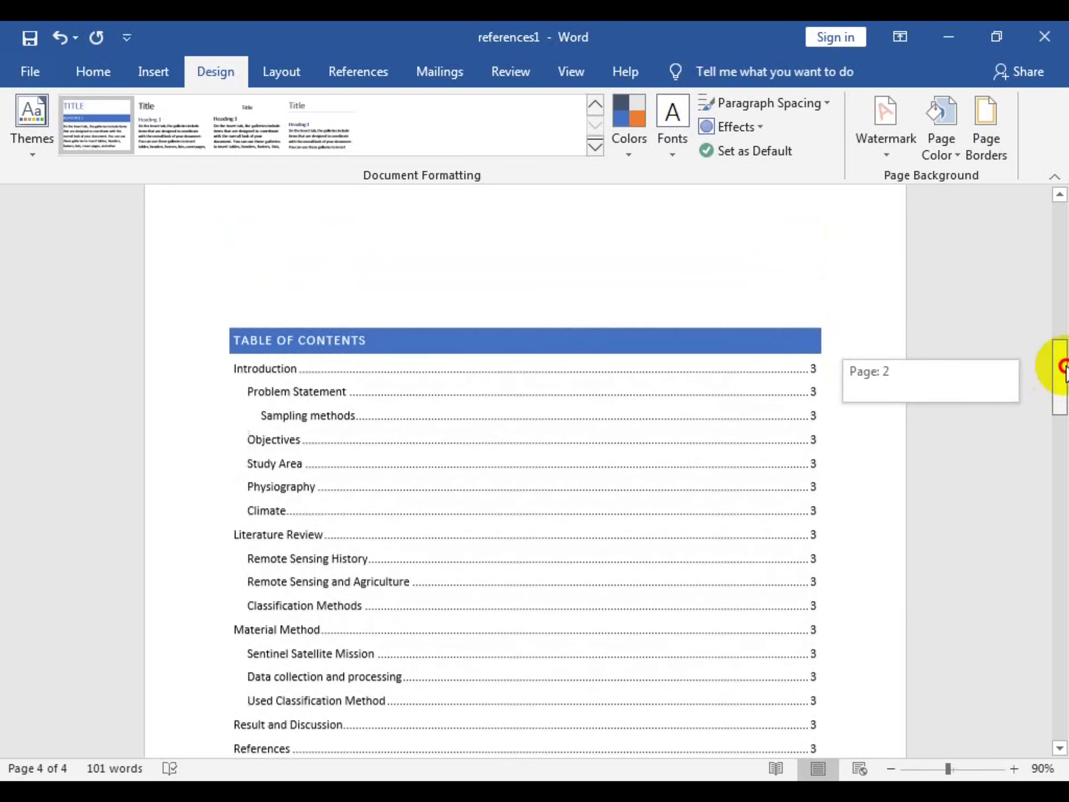
Step: Update the entire table of contents so Literature Review through Appendix-A show page 4
left_click(256, 338)
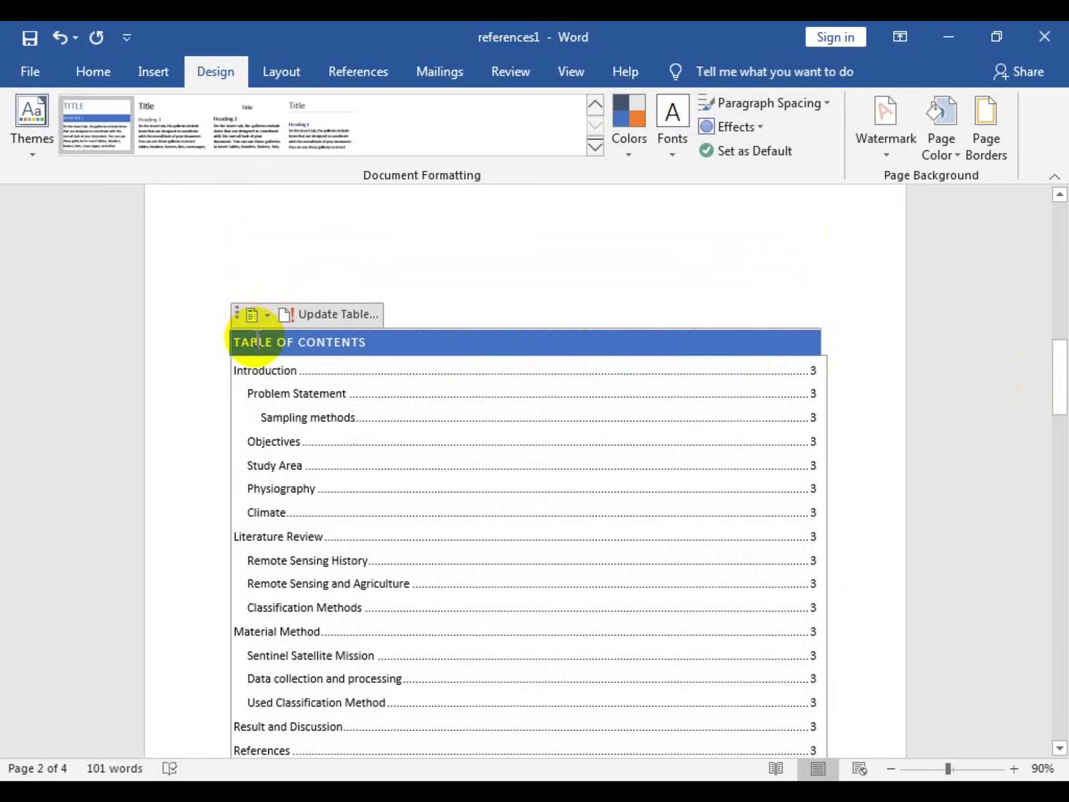
left_click(330, 313)
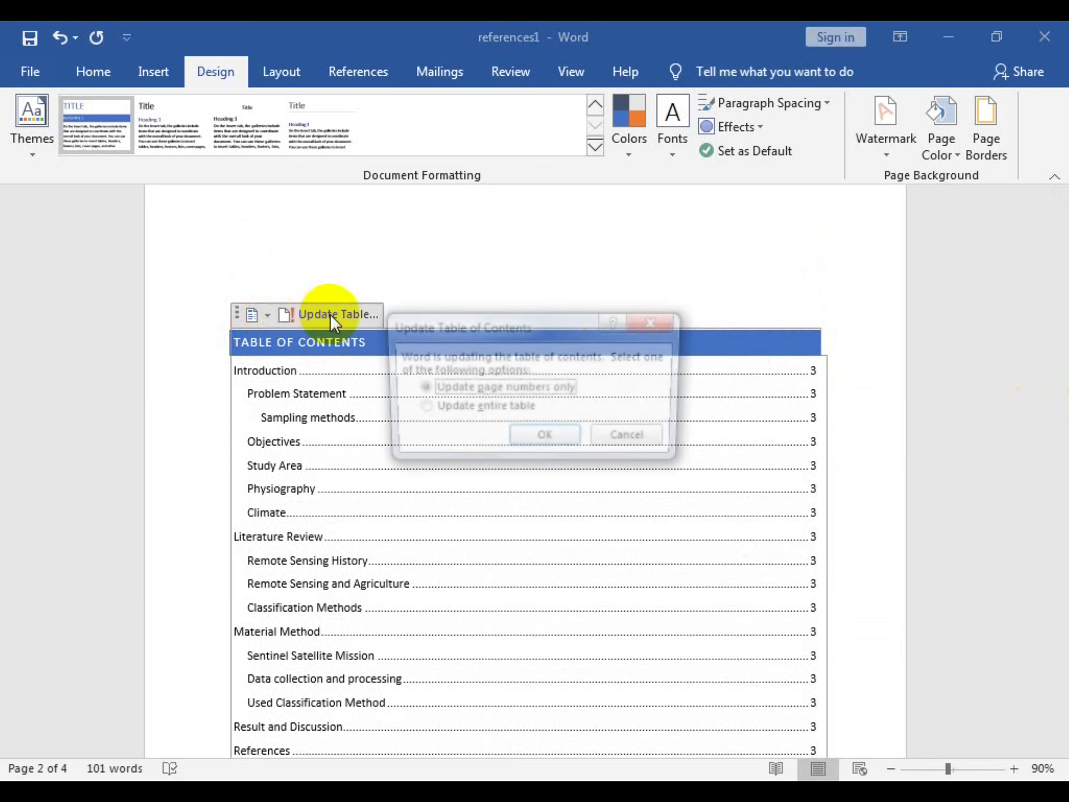
left_click(429, 408)
left_click(538, 441)
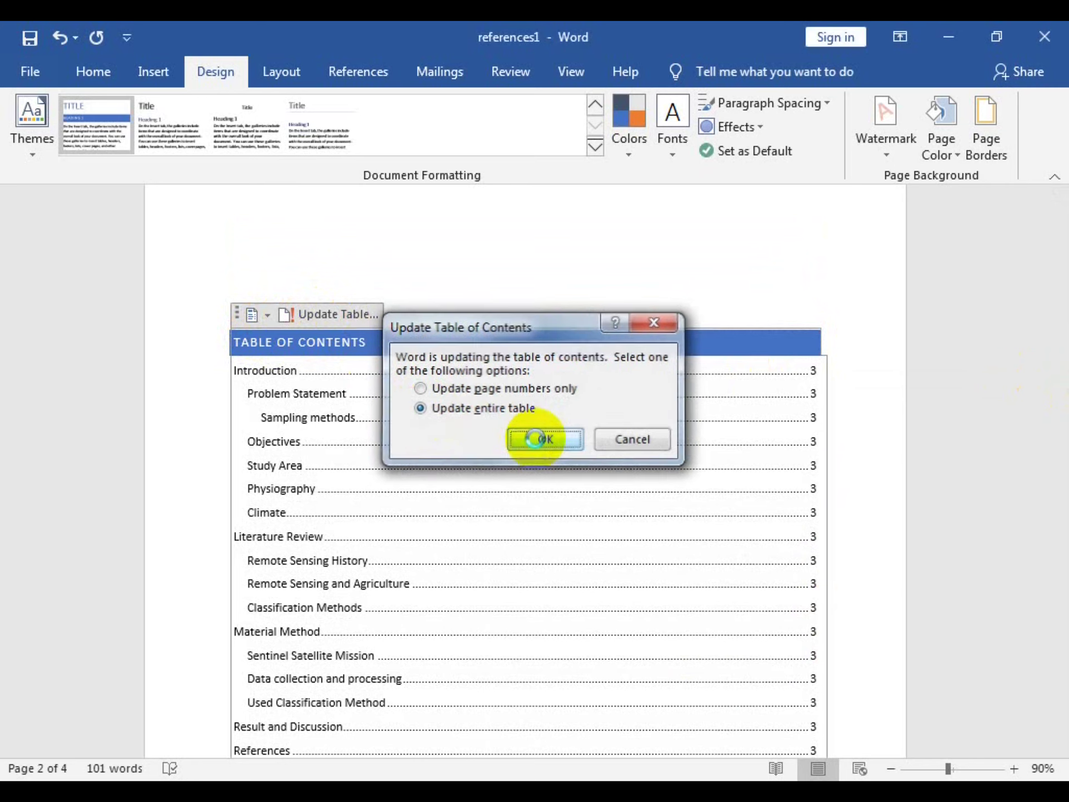
scroll(585, 518, "down", 4)
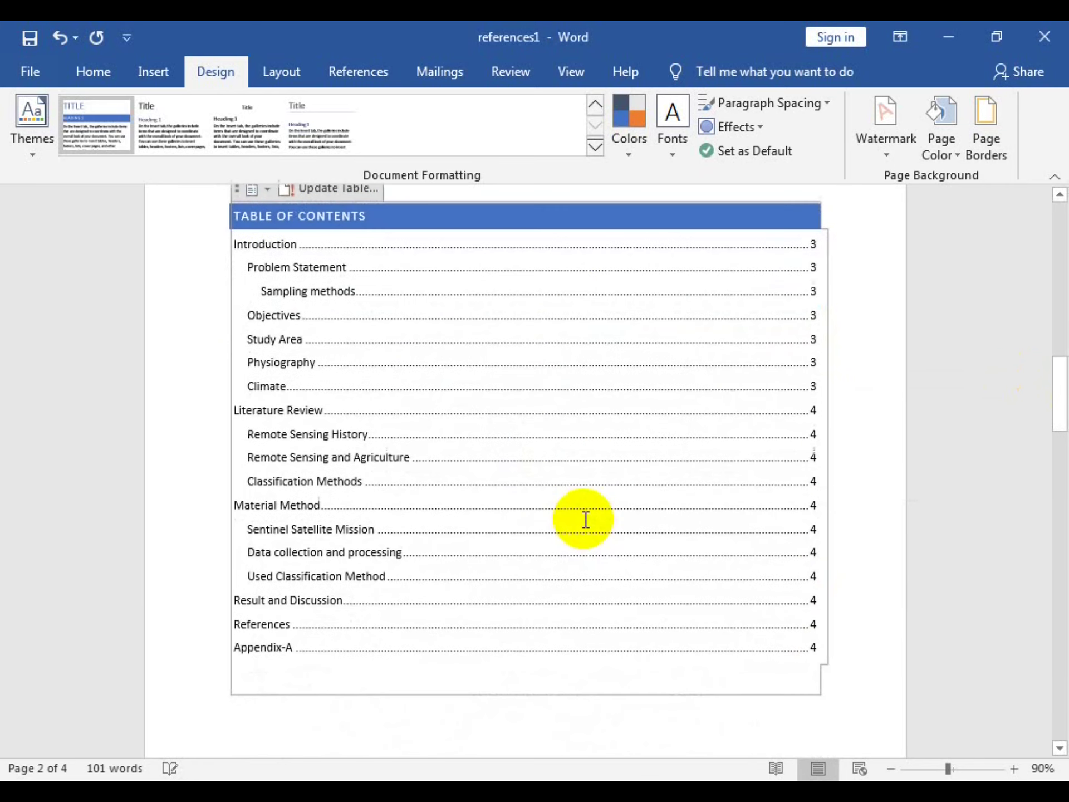
left_click(248, 380)
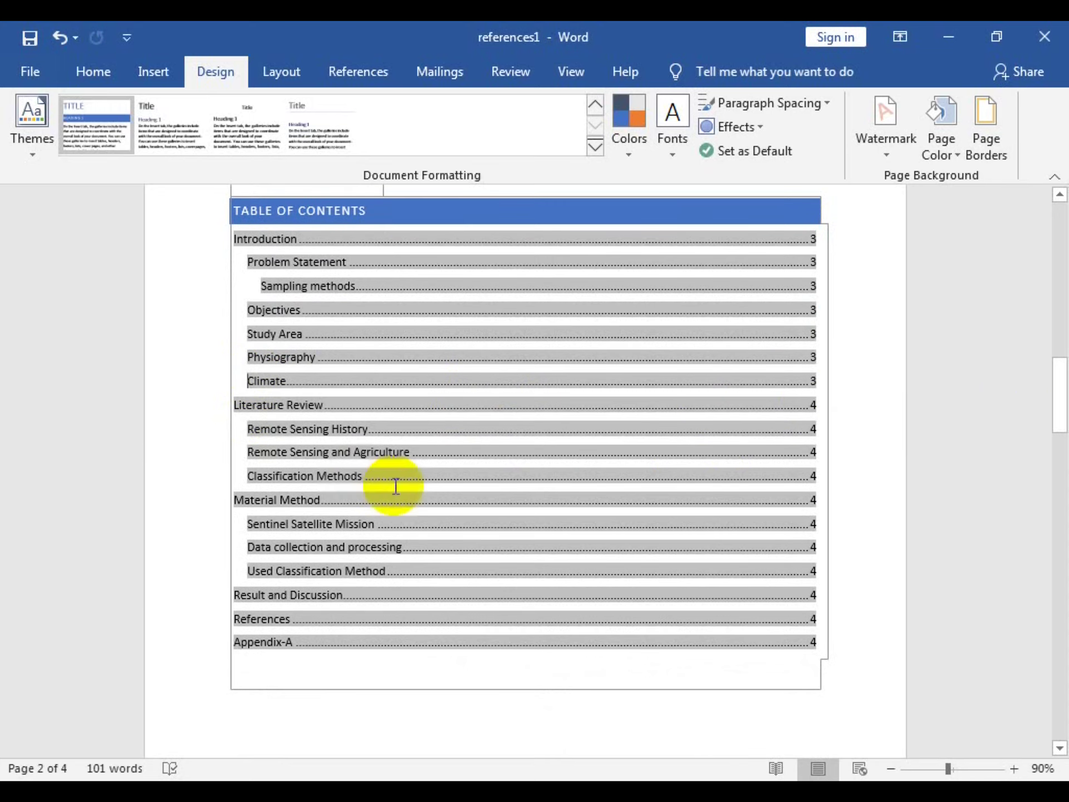
Step: Scroll down to the page starting with LITERATURE REVIEW to confirm the page break
scroll(393, 488, "down", 3)
scroll(393, 488, "up", 2)
scroll(508, 699, "down", 3)
scroll(494, 644, "down", 5)
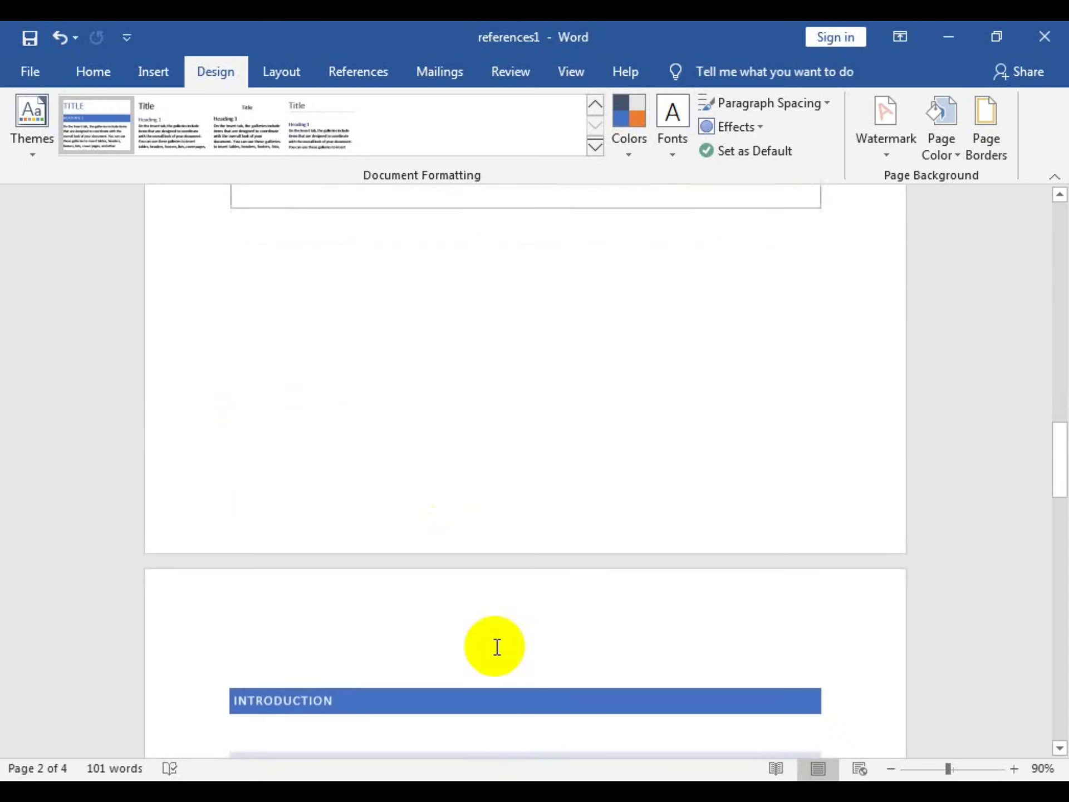
scroll(493, 645, "down", 6)
scroll(497, 646, "down", 1)
scroll(498, 646, "down", 4)
scroll(497, 646, "down", 2)
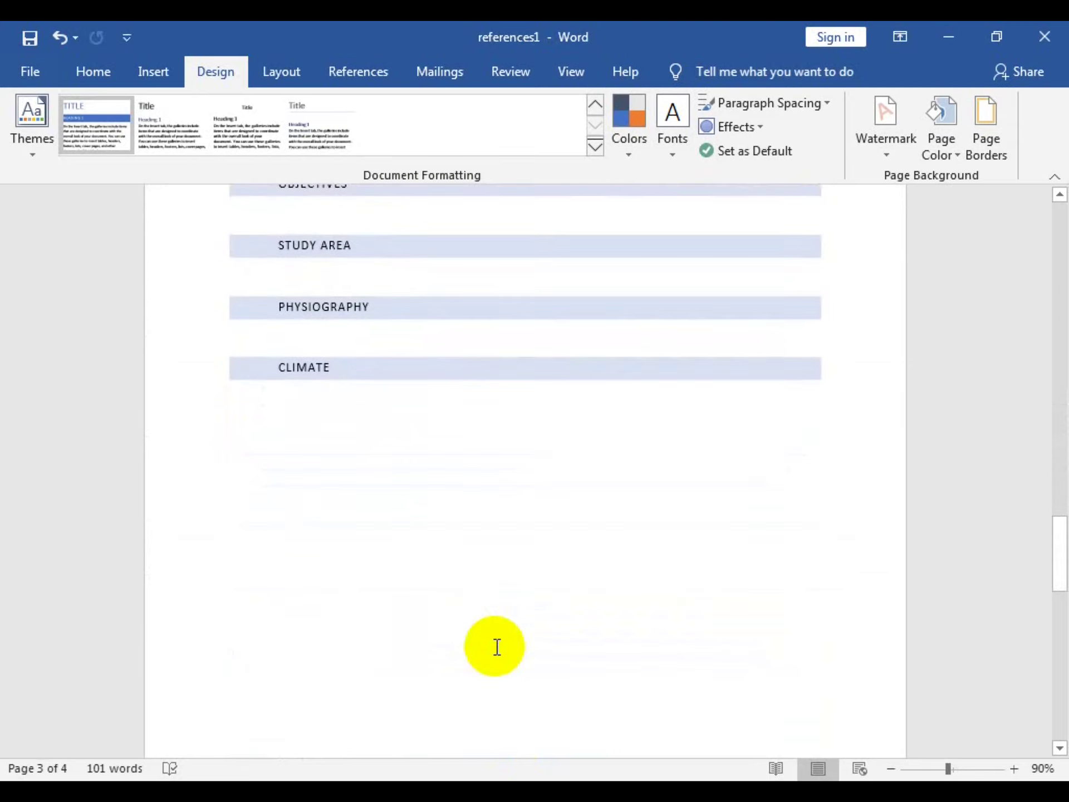
scroll(498, 646, "up", 4)
scroll(476, 634, "down", 2)
scroll(476, 633, "down", 5)
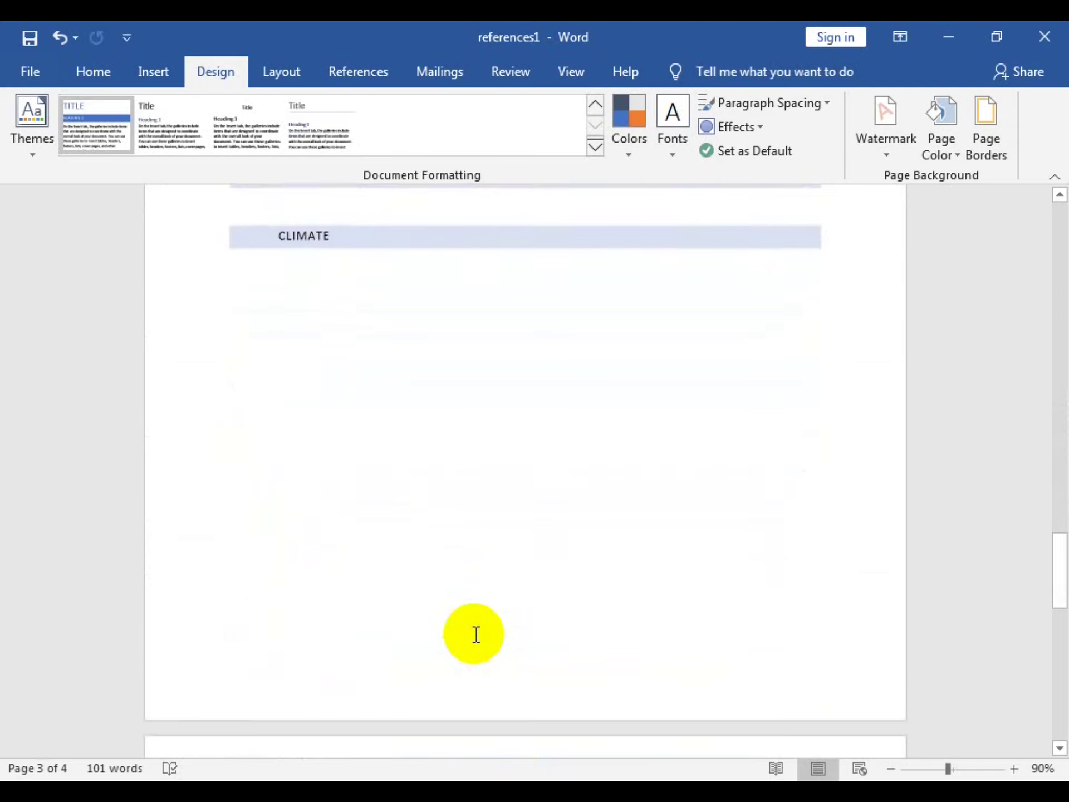
scroll(476, 634, "down", 3)
scroll(476, 634, "down", 3)
scroll(476, 633, "down", 3)
scroll(329, 589, "down", 2)
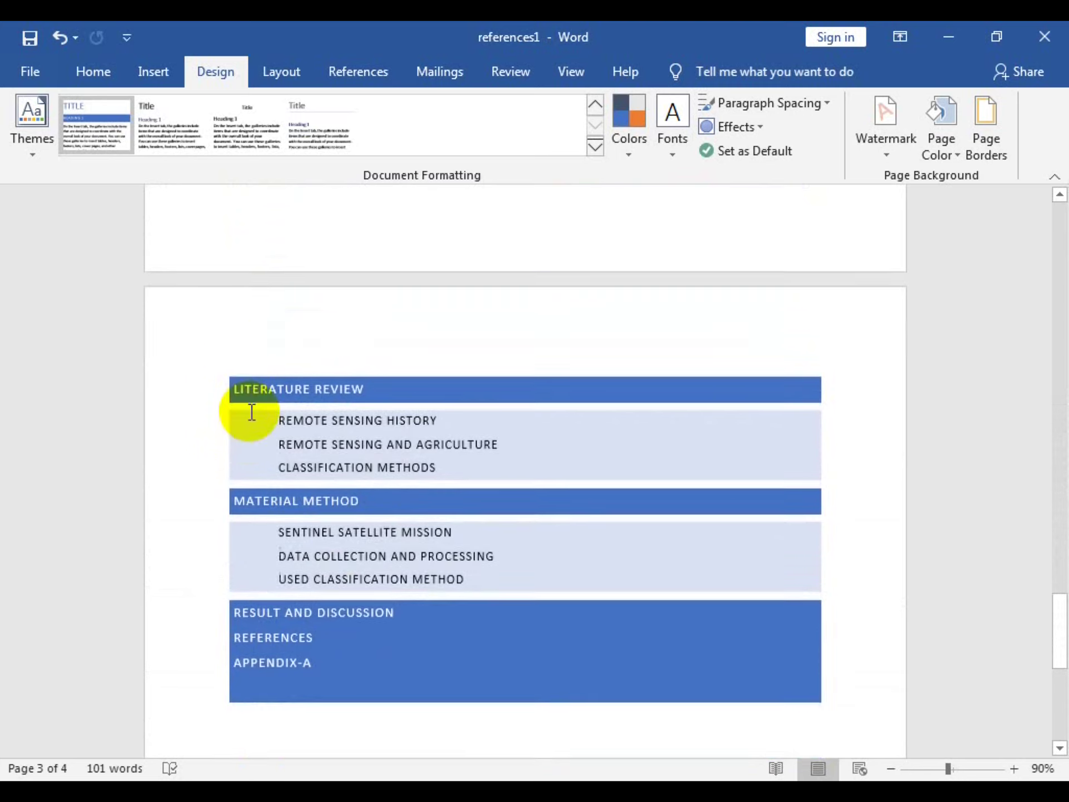
scroll(251, 410, "down", 1)
scroll(227, 351, "down", 1)
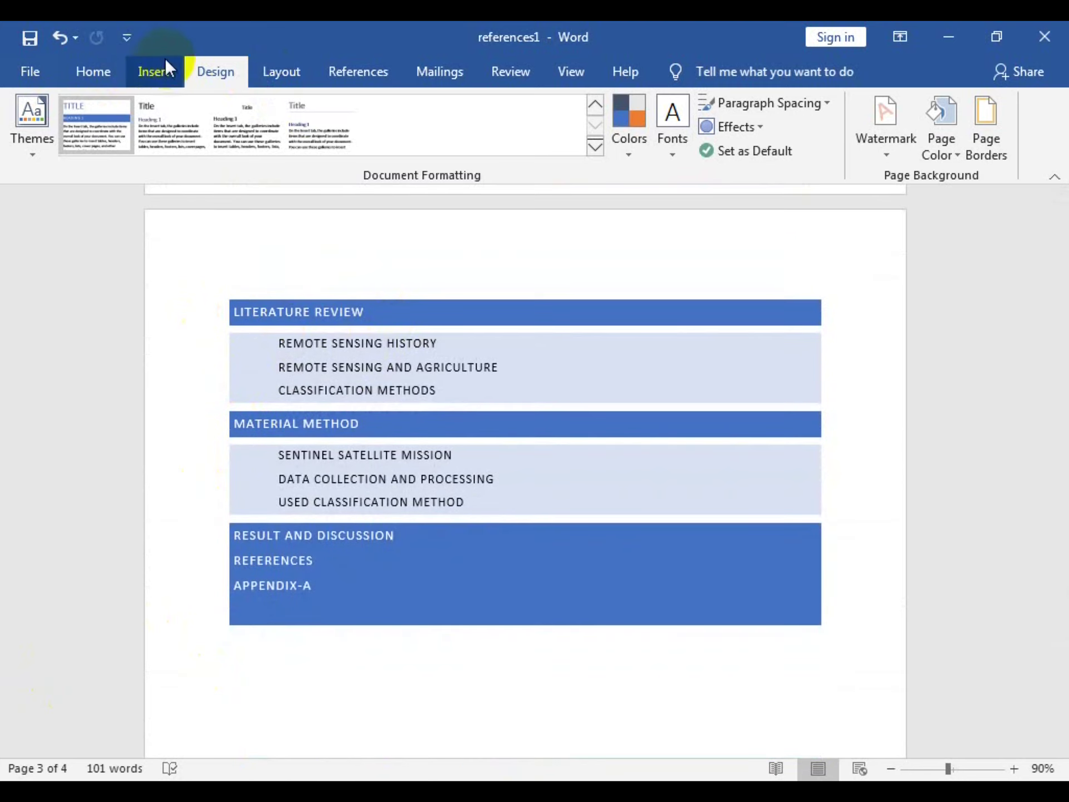
left_click(160, 74)
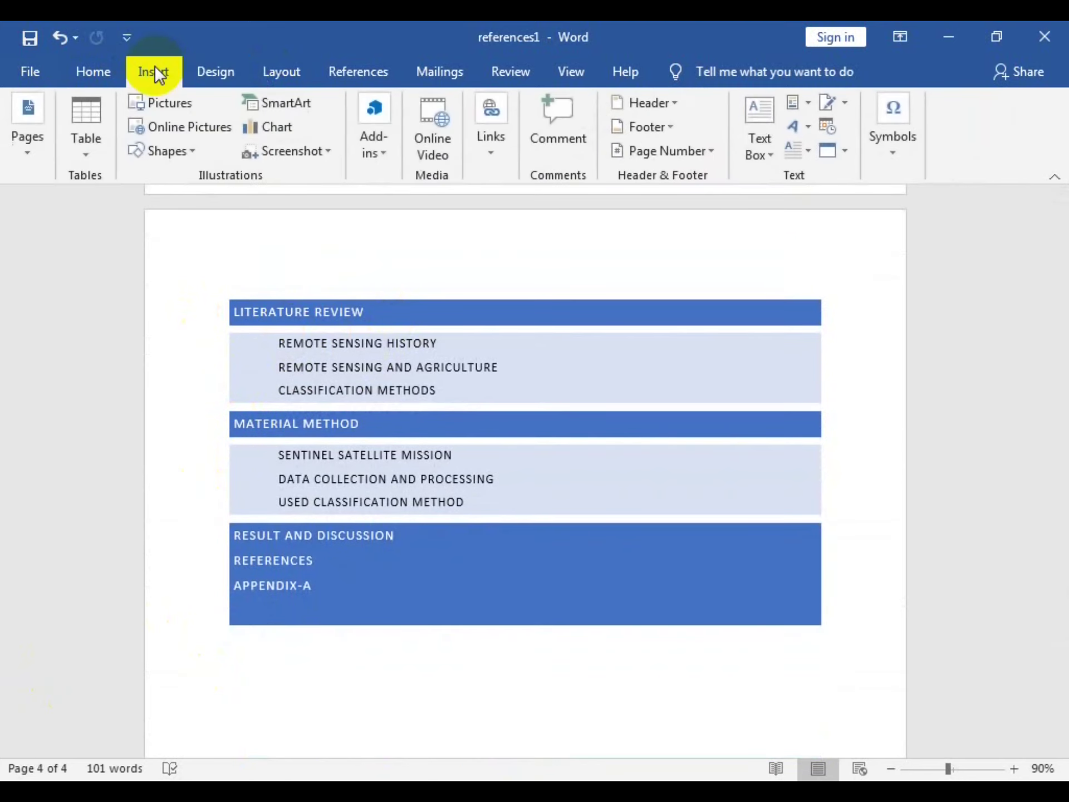
Step: Add Plain Number 3 page numbers at the bottom right of each page and exit footer editing
left_click(665, 151)
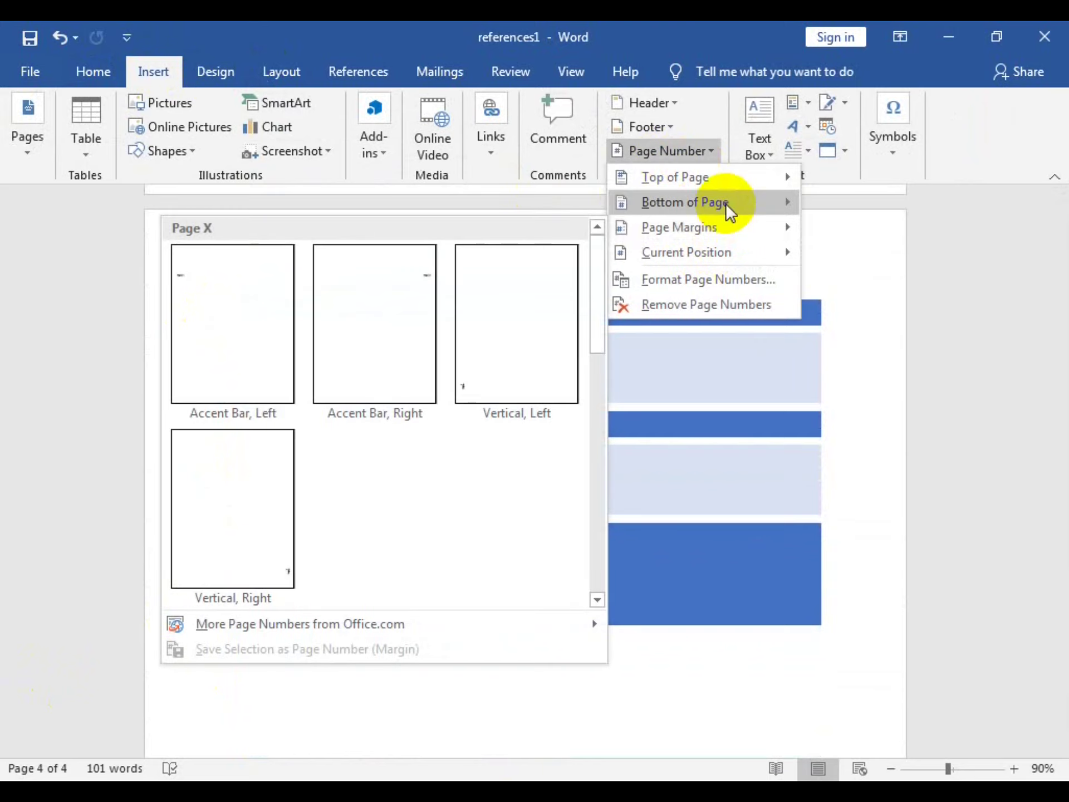
mouse_move(684, 202)
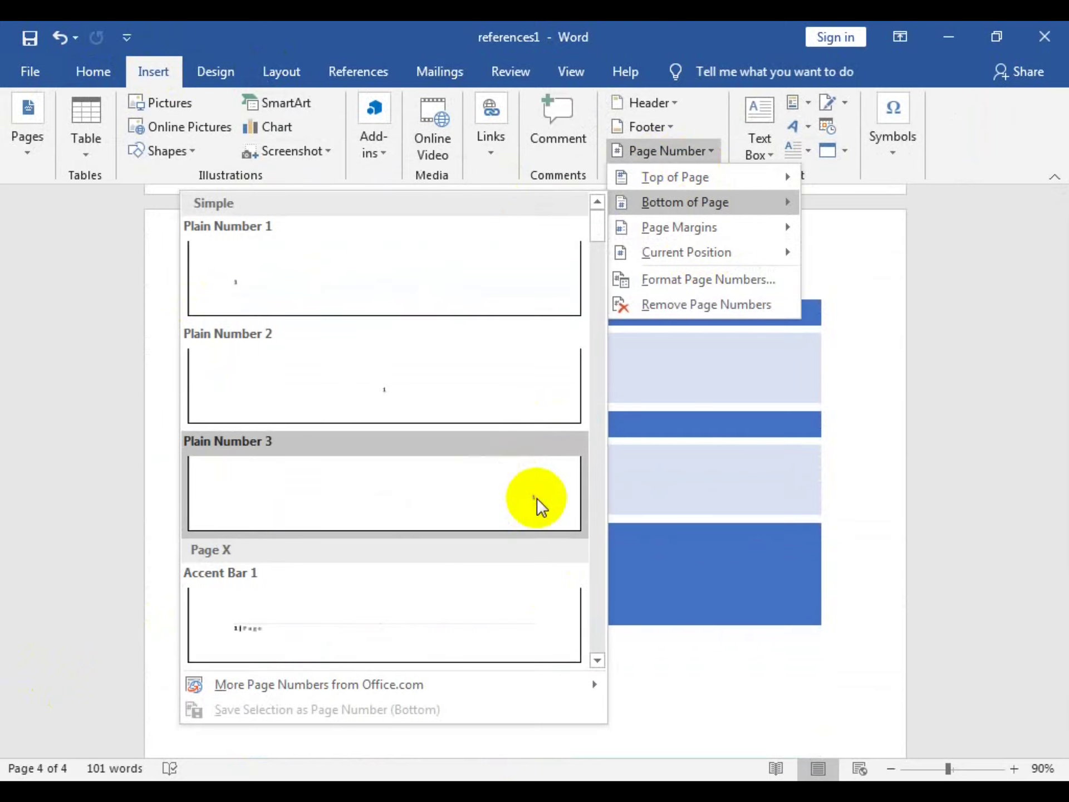
left_click(537, 503)
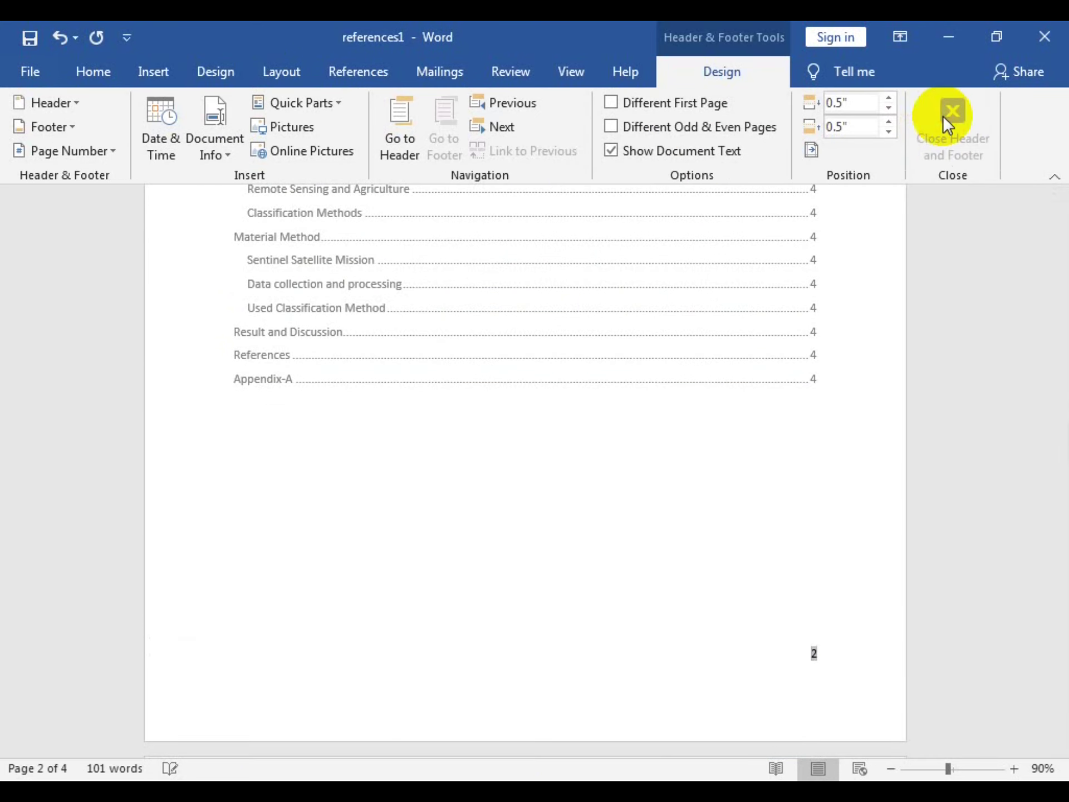
left_click(946, 116)
left_click_drag(1057, 425, 1060, 651)
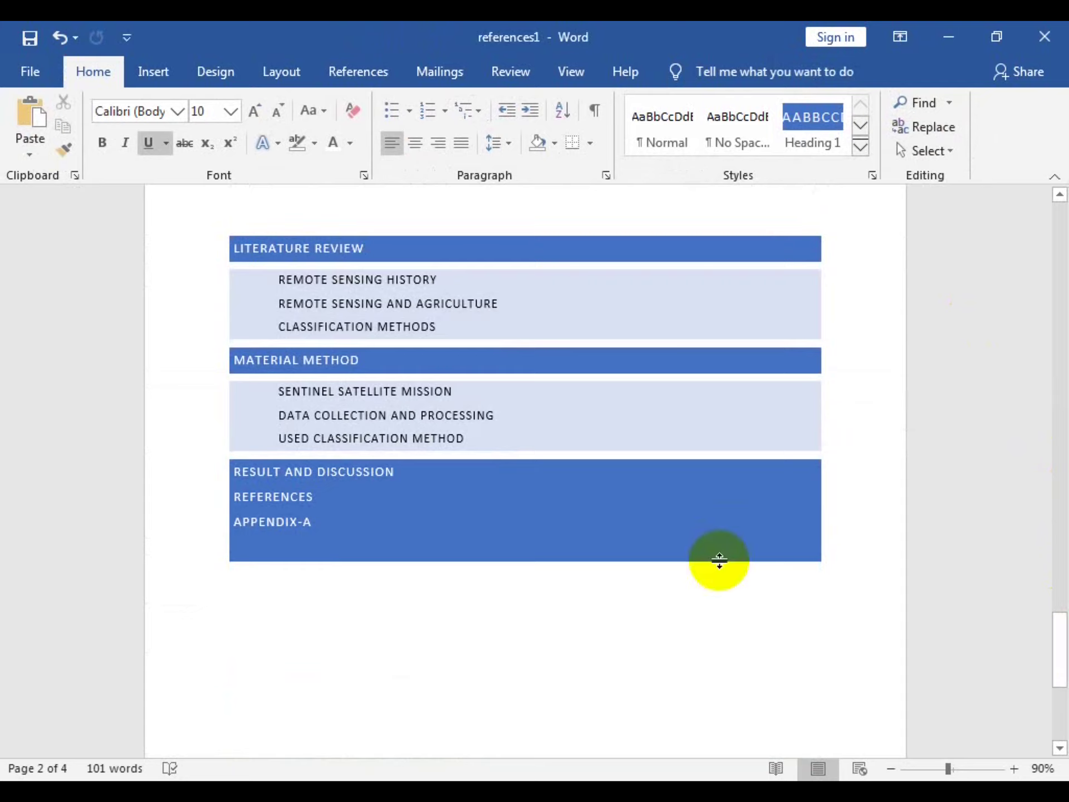
Step: Insert blank lines after the LITERATURE REVIEW heading and the REMOTE SENSING HISTORY subheading on page 4
scroll(676, 520, "up", 1)
scroll(587, 454, "up", 4)
scroll(579, 440, "up", 5)
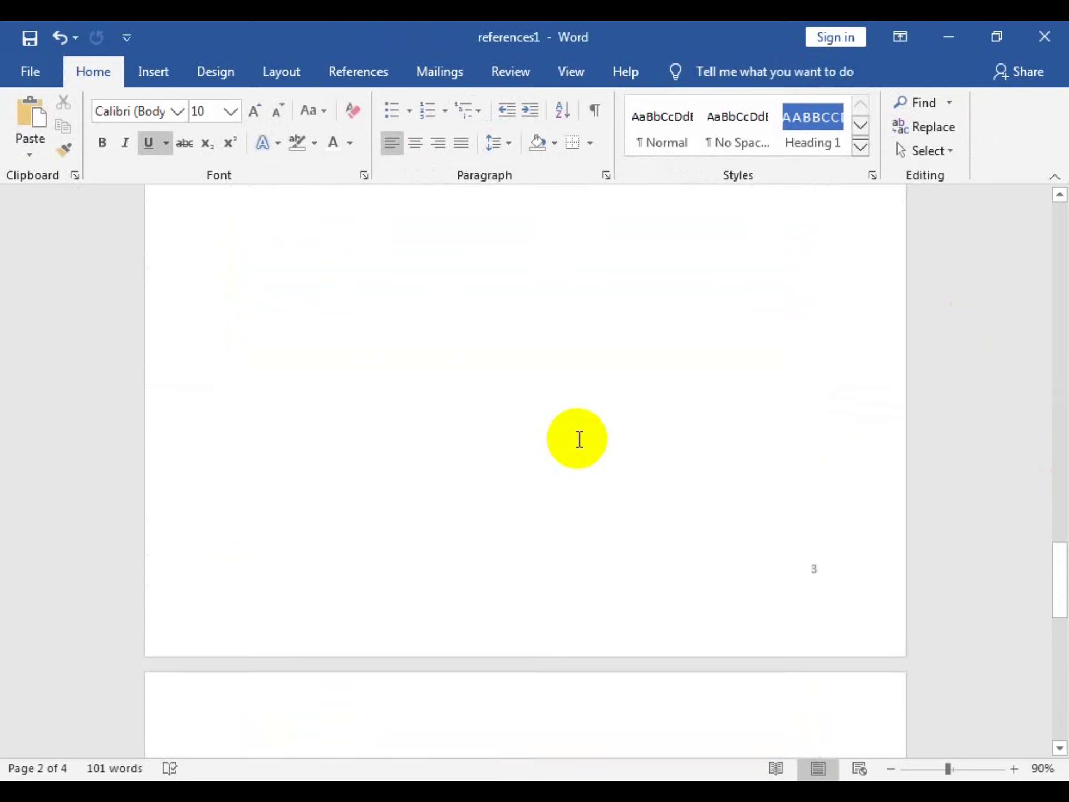
scroll(577, 439, "down", 2)
scroll(577, 437, "down", 3)
scroll(577, 436, "down", 2)
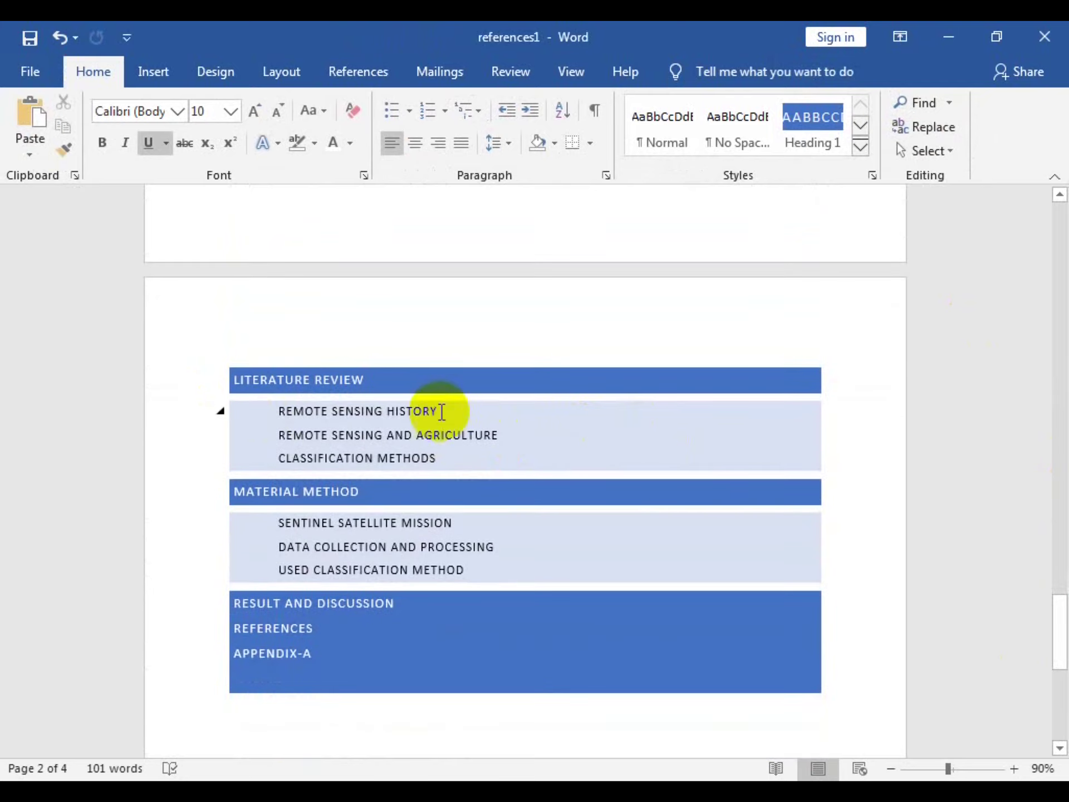
left_click(465, 413)
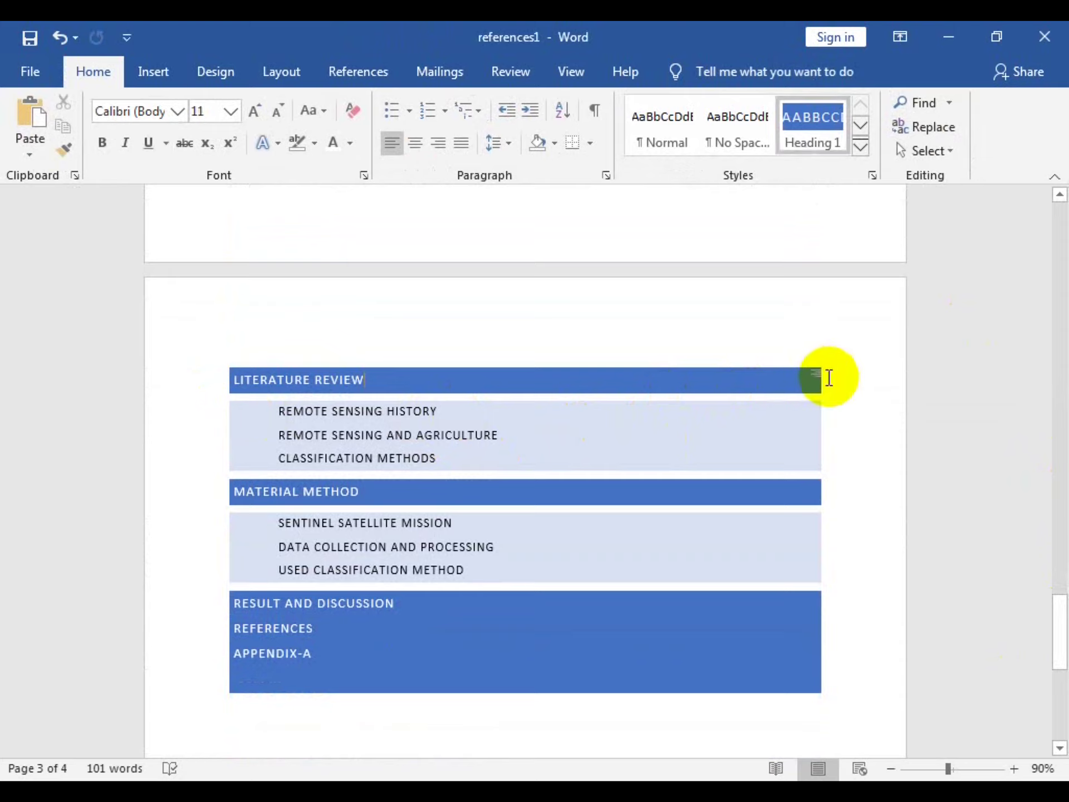
key("Return")
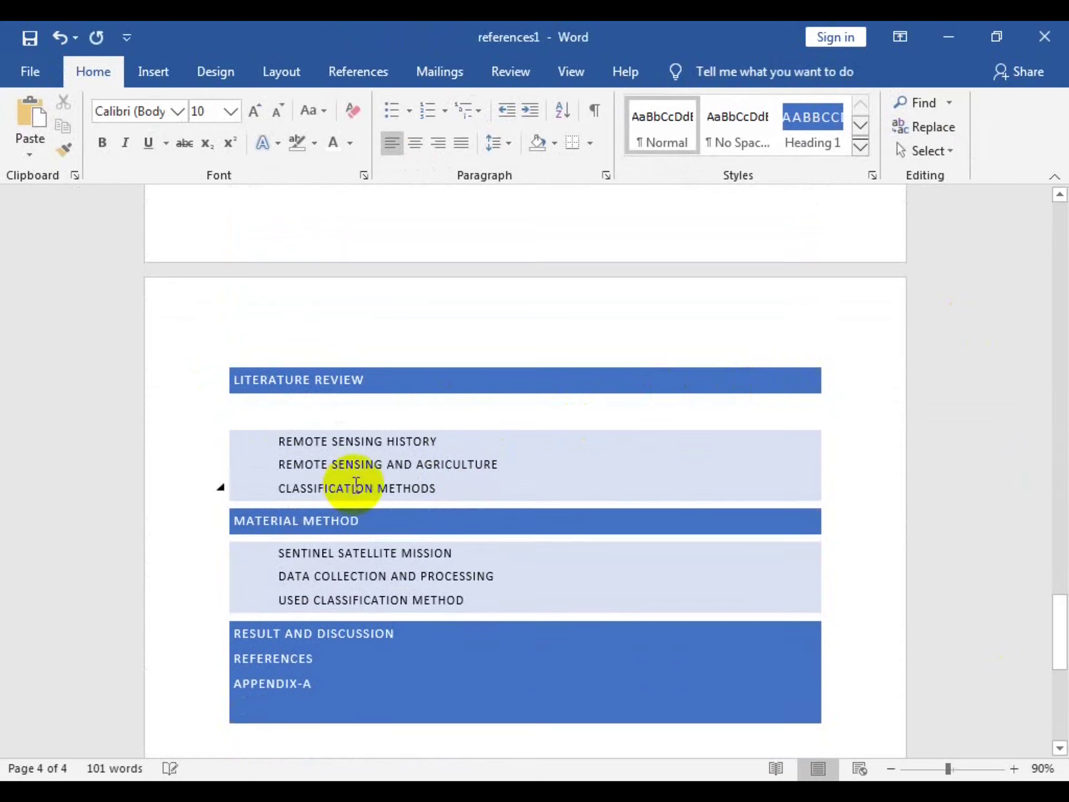
key("Return")
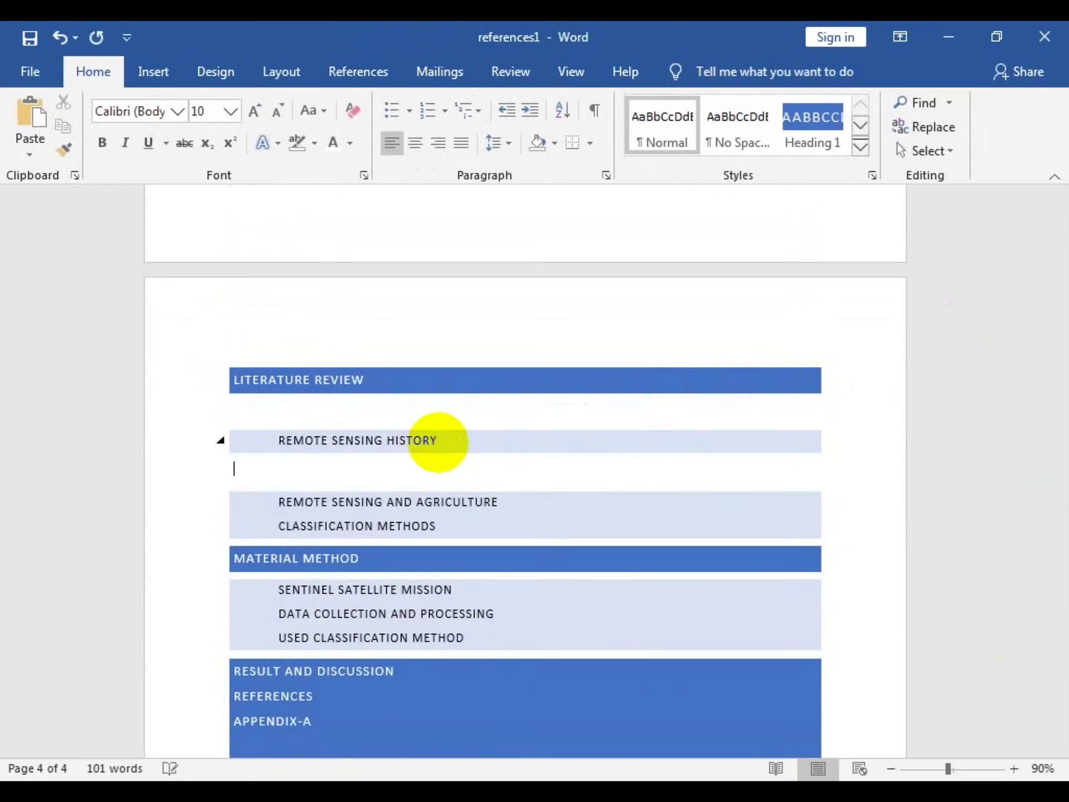
left_click(489, 512)
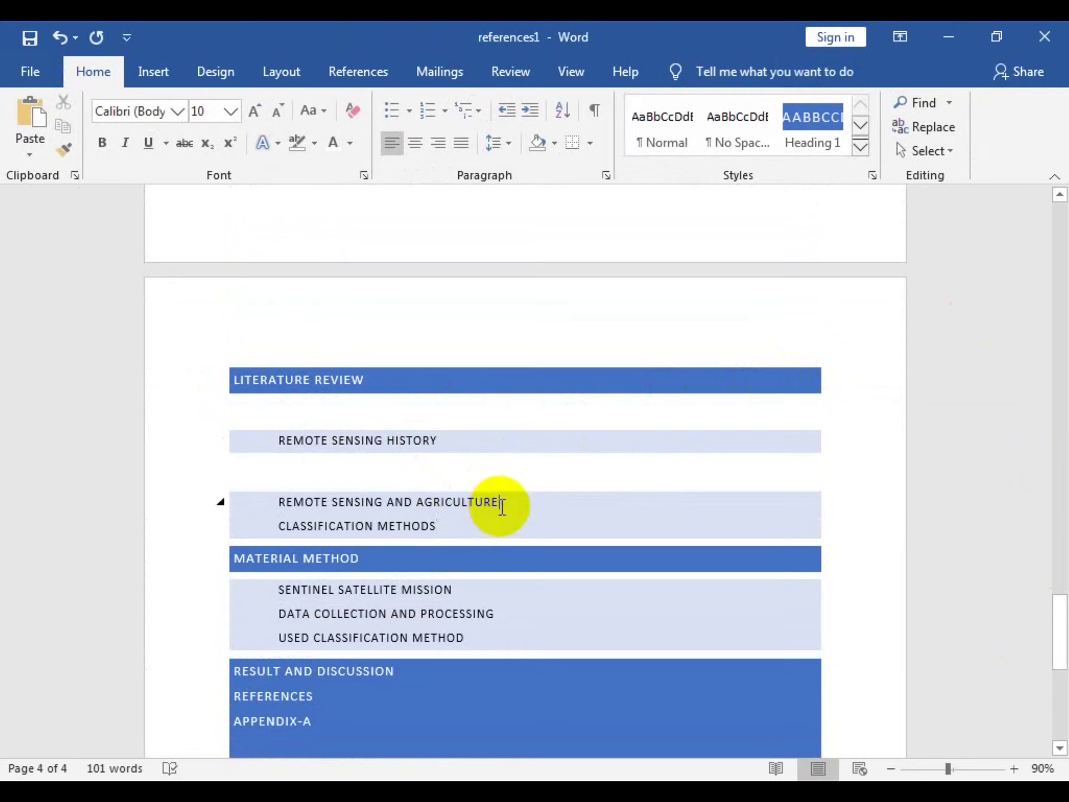
left_click(445, 532)
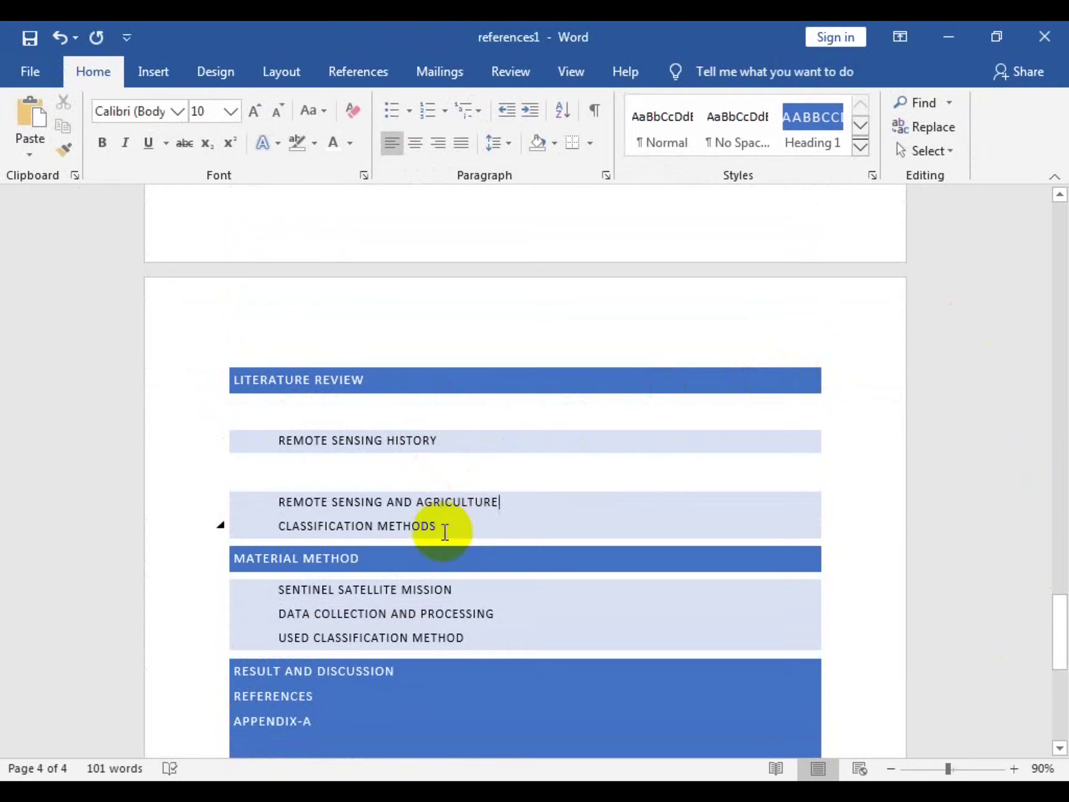